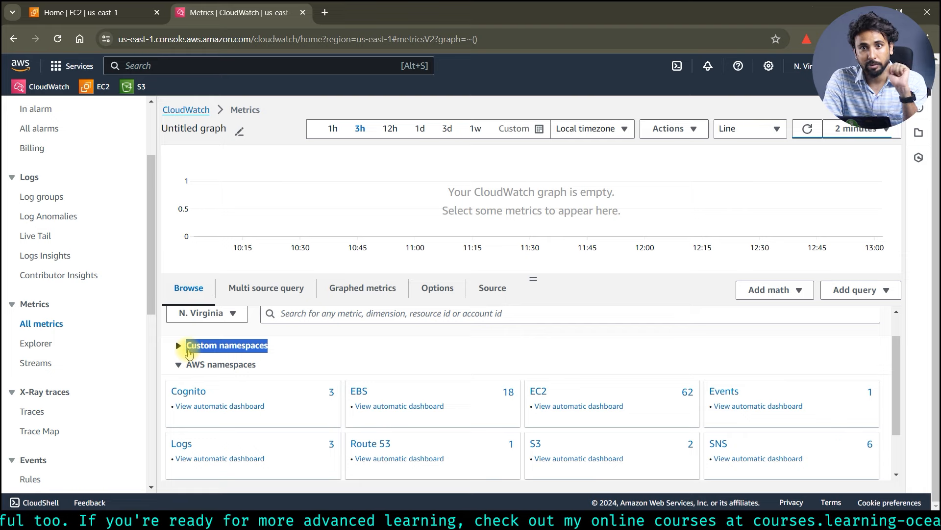
Look over the custom namespaces and open the EC2 per-instance metrics.
{"action": "left_click", "coordinate": [285, 353]}
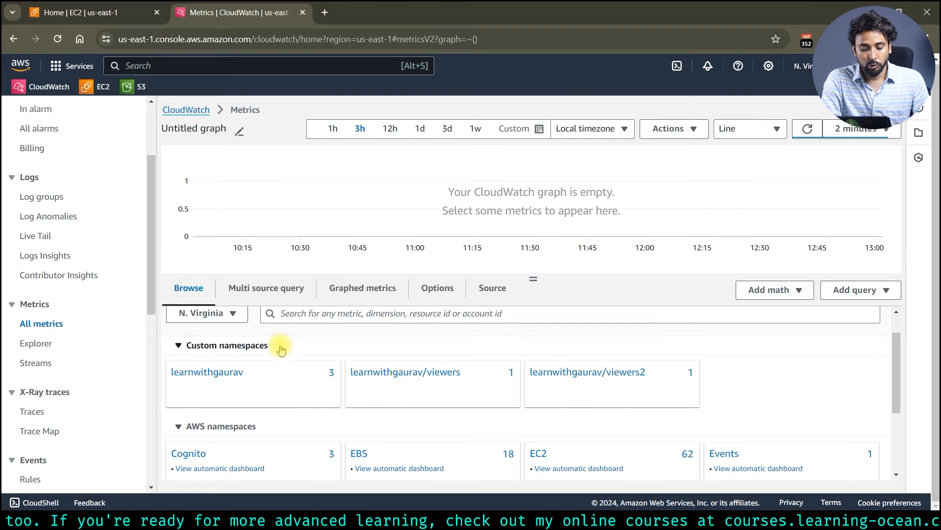
{"action": "left_click", "coordinate": [281, 349]}
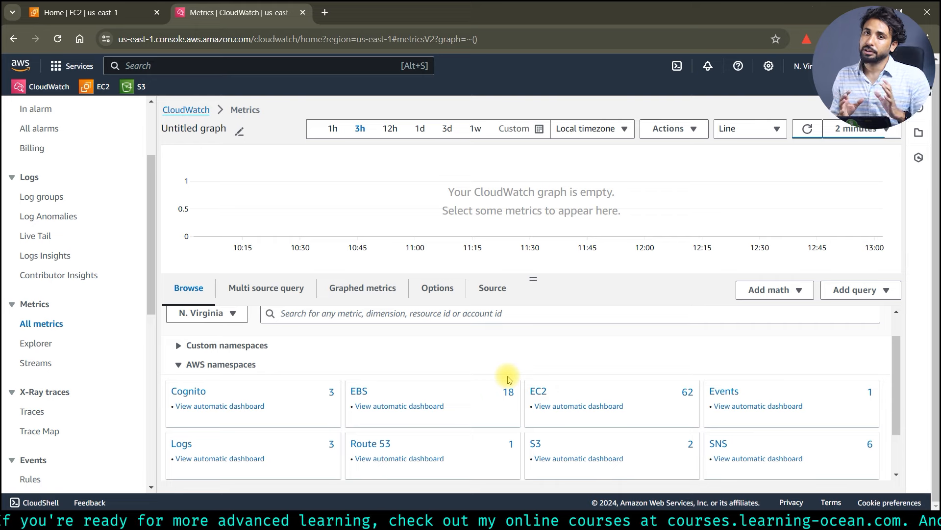
{"action": "left_click", "coordinate": [535, 392]}
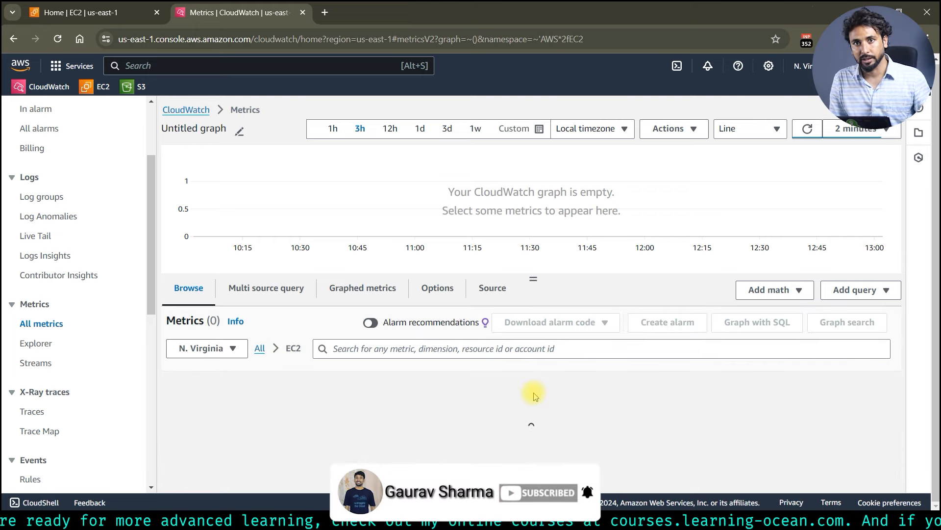
{"action": "left_click", "coordinate": [388, 390]}
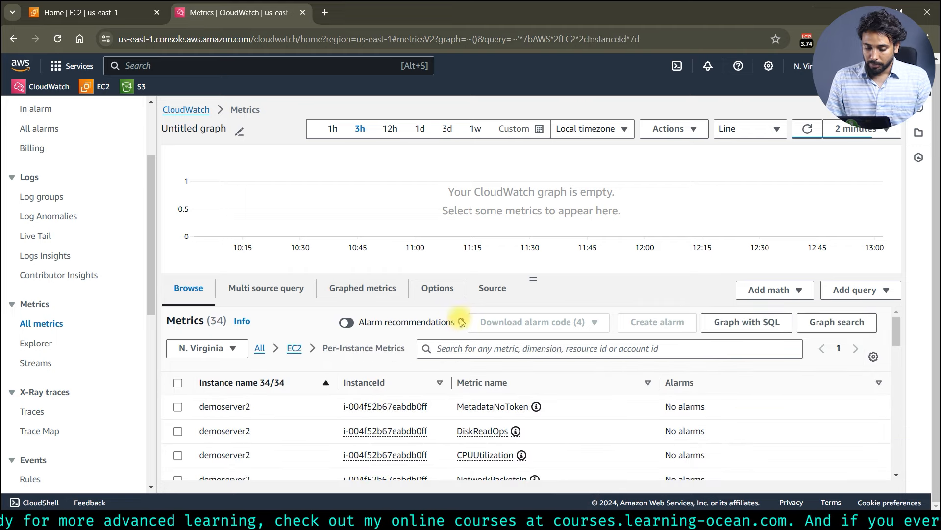
Filter the EC2 per-instance metrics by "cpu" and graph CPUUtilization for demoserver2.
{"action": "left_click", "coordinate": [483, 347]}
{"action": "type", "text": "cpu"}
{"action": "key", "text": "Return"}
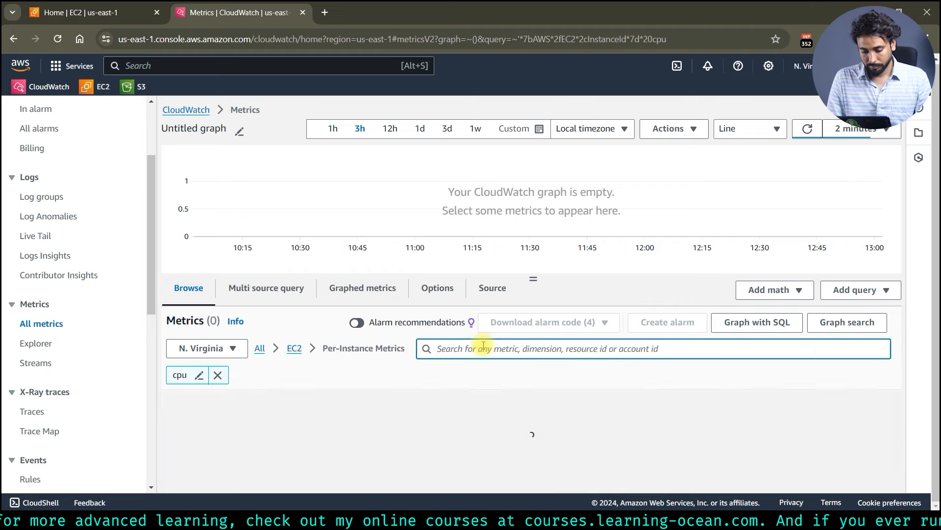
{"action": "scroll", "coordinate": [484, 353], "scroll_direction": "down", "scroll_amount": 1}
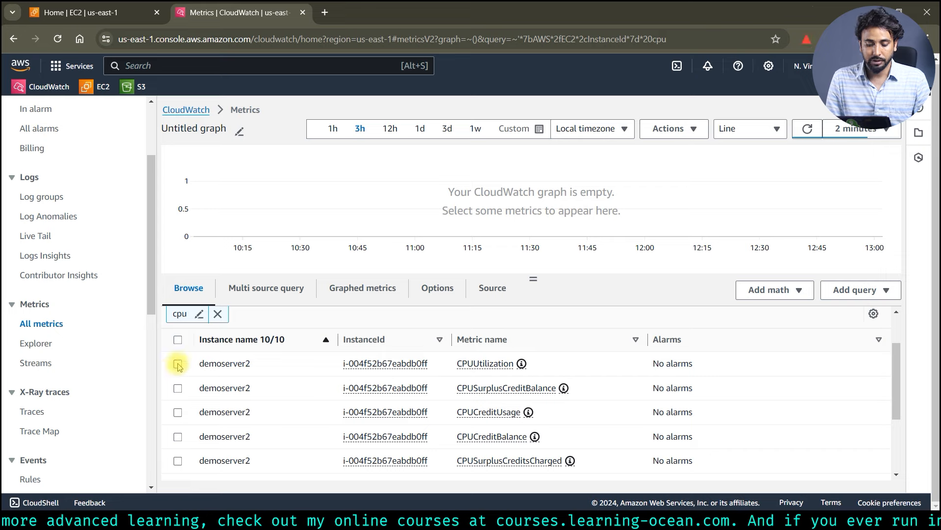
{"action": "left_click", "coordinate": [178, 364]}
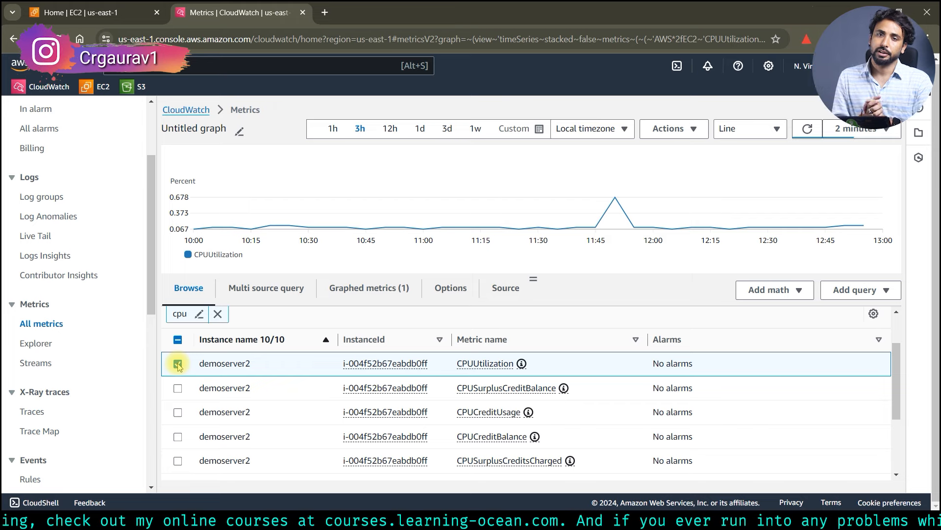
{"action": "scroll", "coordinate": [328, 387], "scroll_direction": "up", "scroll_amount": 1}
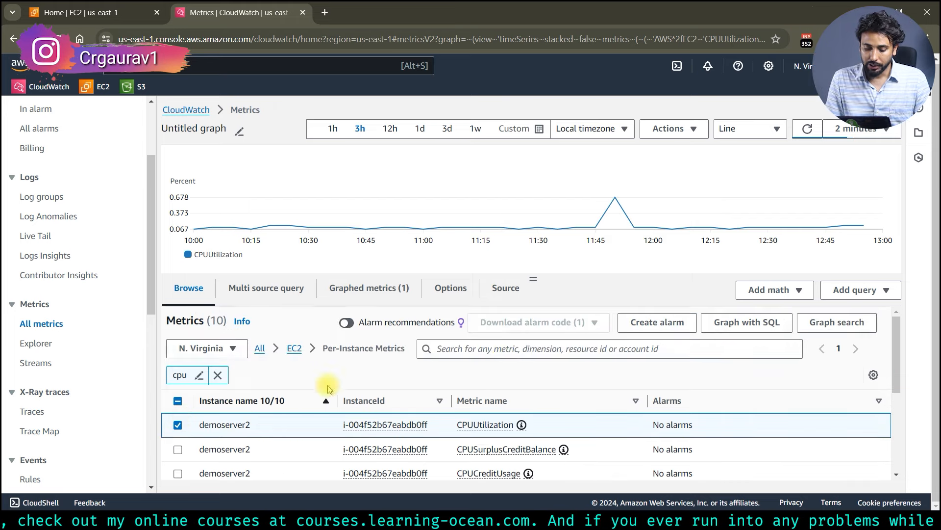
{"action": "left_click", "coordinate": [658, 323]}
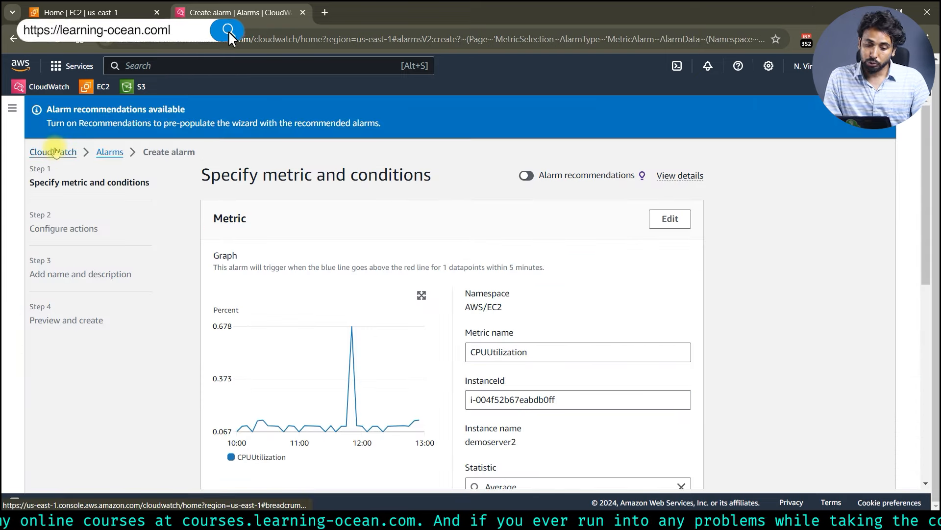
{"action": "left_click", "coordinate": [54, 152]}
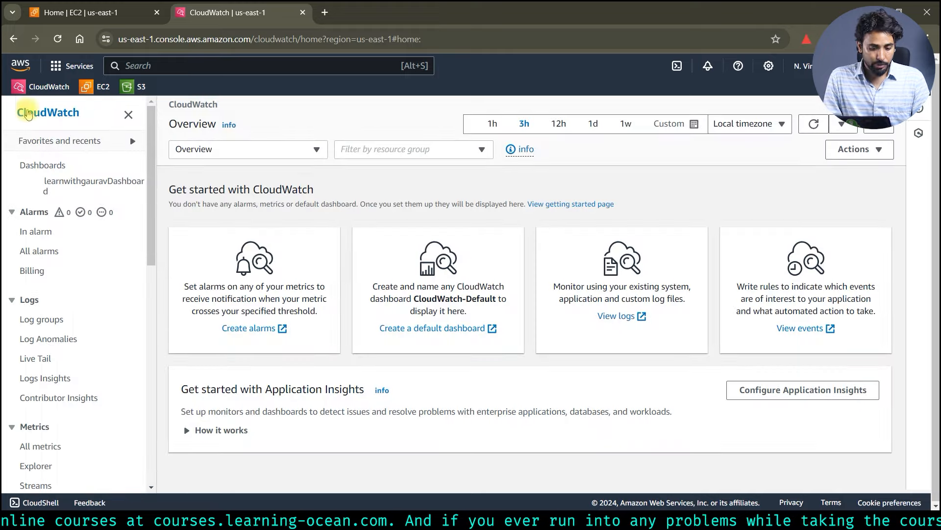
Start a new alarm from the list of all alarms and open its metric selection.
{"action": "left_click", "coordinate": [36, 252]}
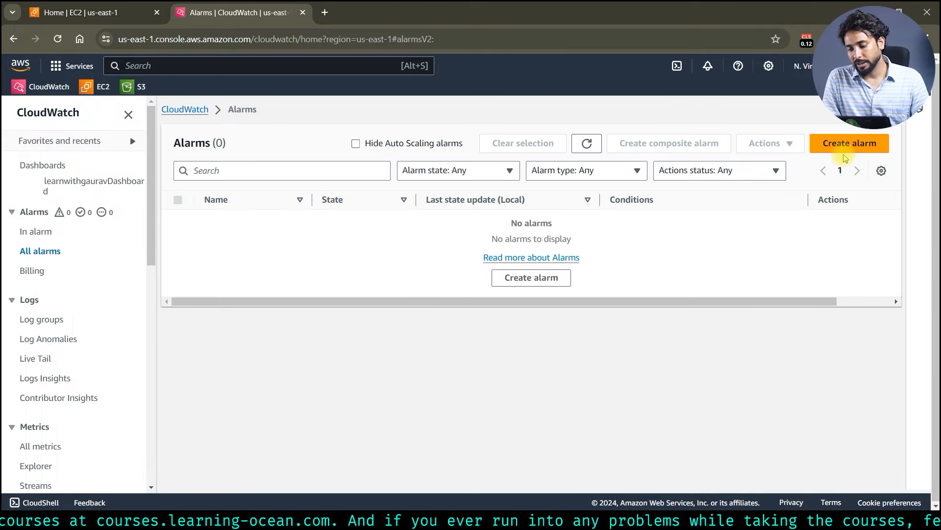
{"action": "left_click", "coordinate": [840, 153]}
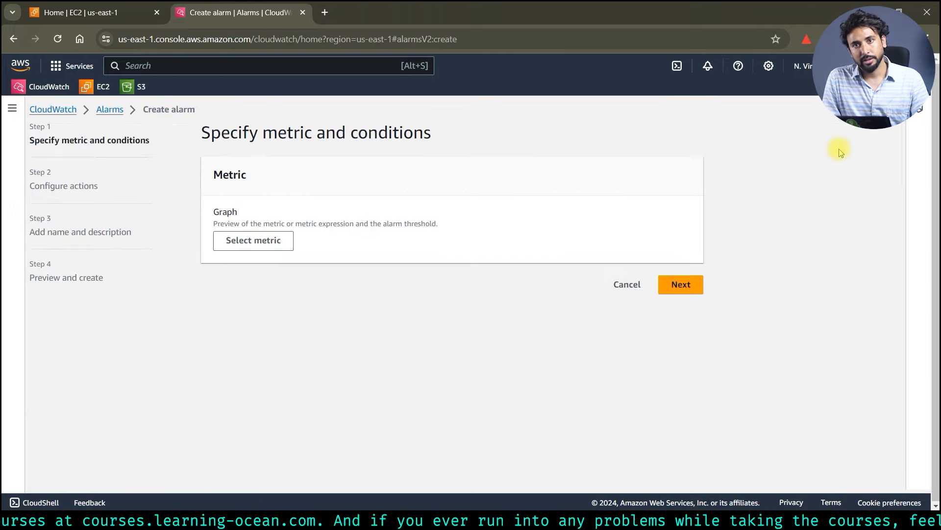
{"action": "left_click", "coordinate": [264, 248]}
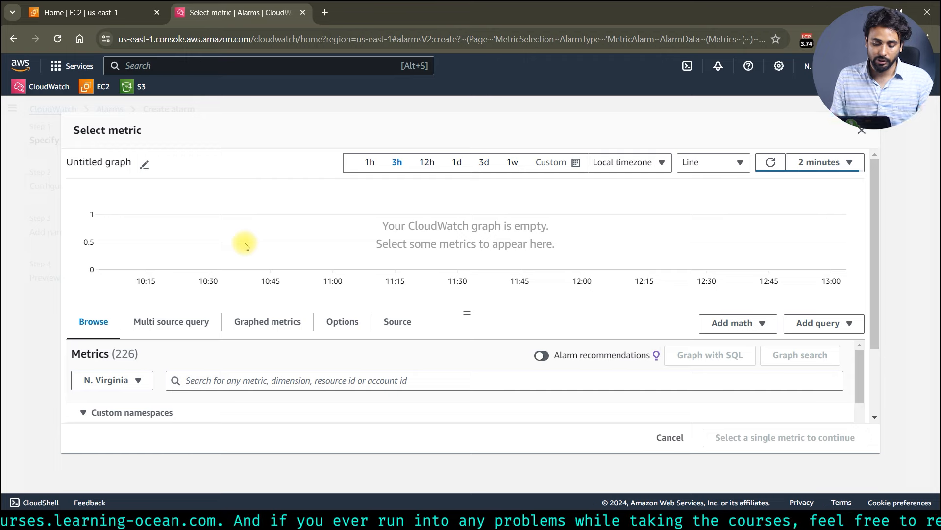
Browse the AWS namespaces to the EC2 per-instance metrics for the new alarm.
{"action": "scroll", "coordinate": [263, 356], "scroll_direction": "down", "scroll_amount": 5}
{"action": "scroll", "coordinate": [264, 357], "scroll_direction": "up", "scroll_amount": 5}
{"action": "scroll", "coordinate": [265, 358], "scroll_direction": "down", "scroll_amount": 2}
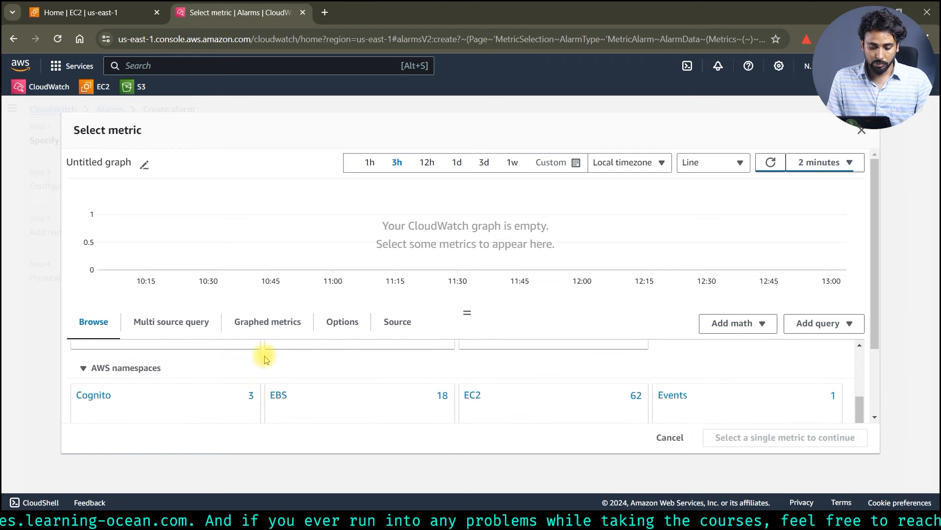
{"action": "left_click", "coordinate": [474, 395]}
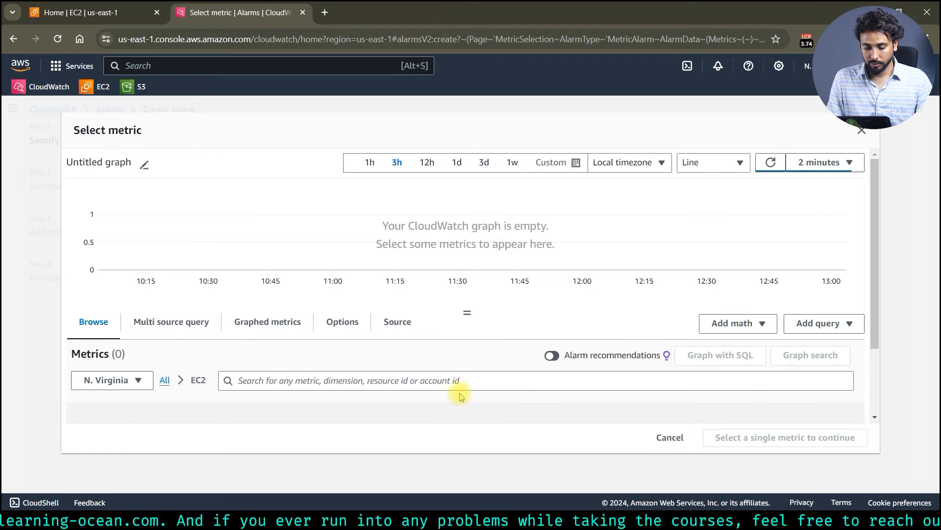
{"action": "scroll", "coordinate": [461, 397], "scroll_direction": "down", "scroll_amount": 2}
{"action": "left_click", "coordinate": [294, 344]}
Filter the per-instance metrics by "cpu" and choose demoserver2's CPUUtilization as the alarm metric.
{"action": "left_click", "coordinate": [376, 288]}
{"action": "type", "text": "cpu"}
{"action": "key", "text": "Return"}
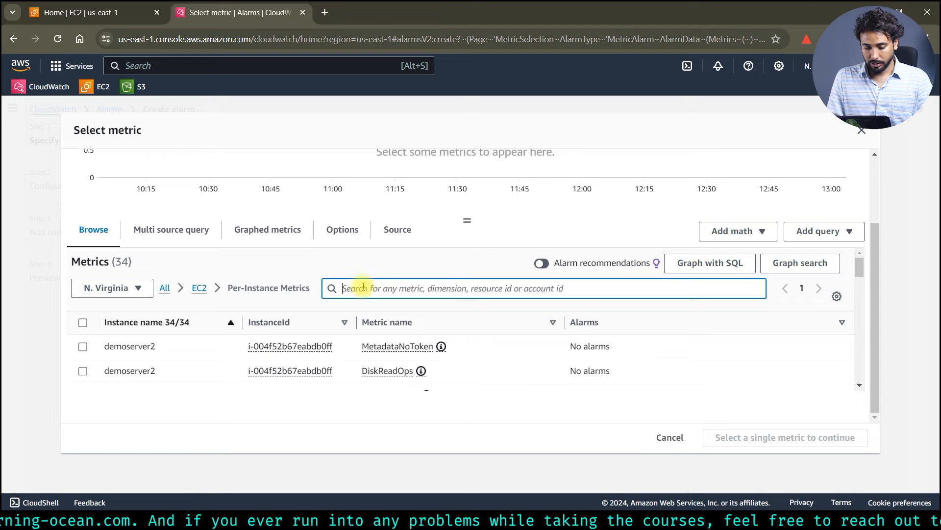
{"action": "type", "text": "cpu"}
{"action": "key", "text": "Return"}
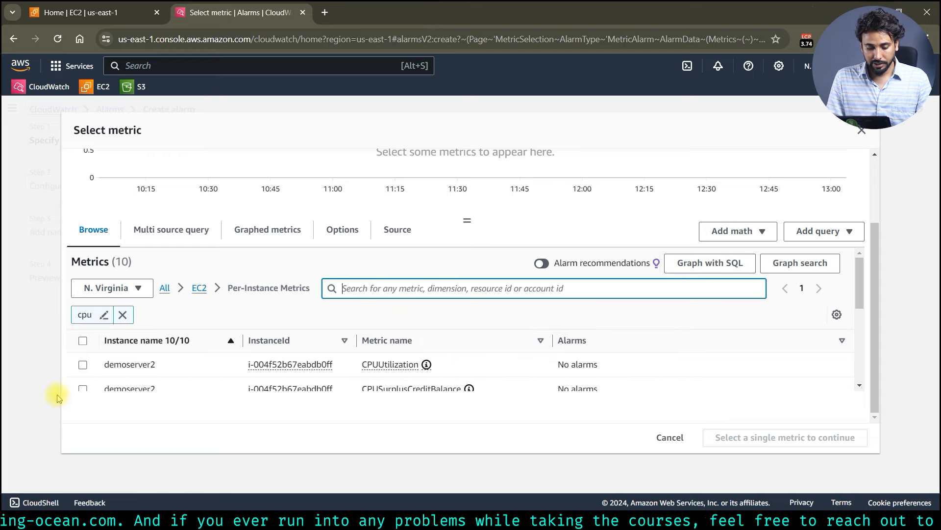
{"action": "left_click", "coordinate": [85, 367]}
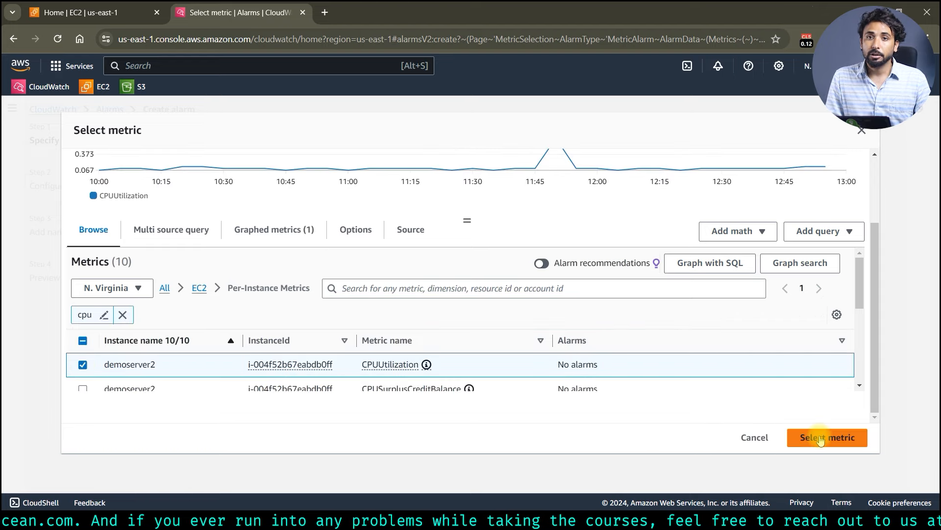
{"action": "left_click", "coordinate": [820, 438]}
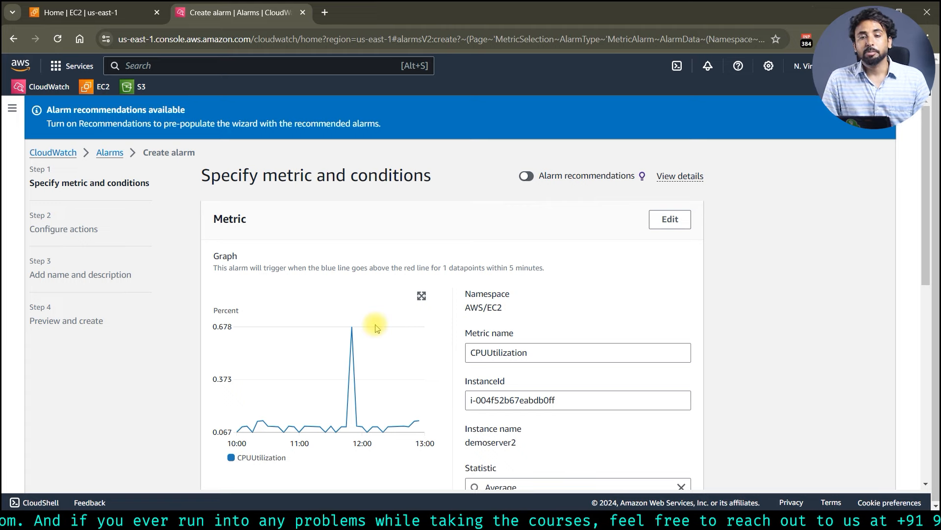
Set the alarm metric's period to 1 minute with Average as the statistic.
{"action": "scroll", "coordinate": [376, 328], "scroll_direction": "down", "scroll_amount": 1}
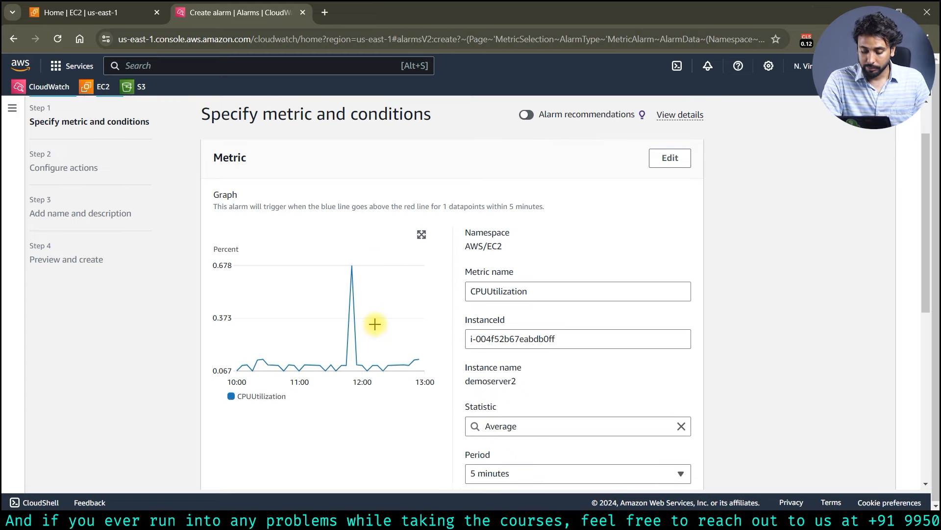
{"action": "scroll", "coordinate": [375, 324], "scroll_direction": "down", "scroll_amount": 2}
{"action": "left_click", "coordinate": [475, 359]}
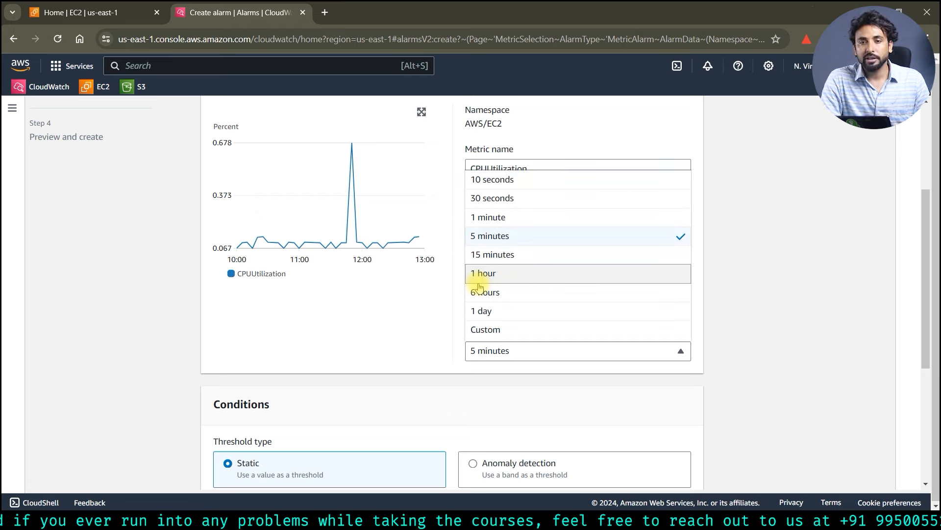
{"action": "left_click", "coordinate": [489, 216]}
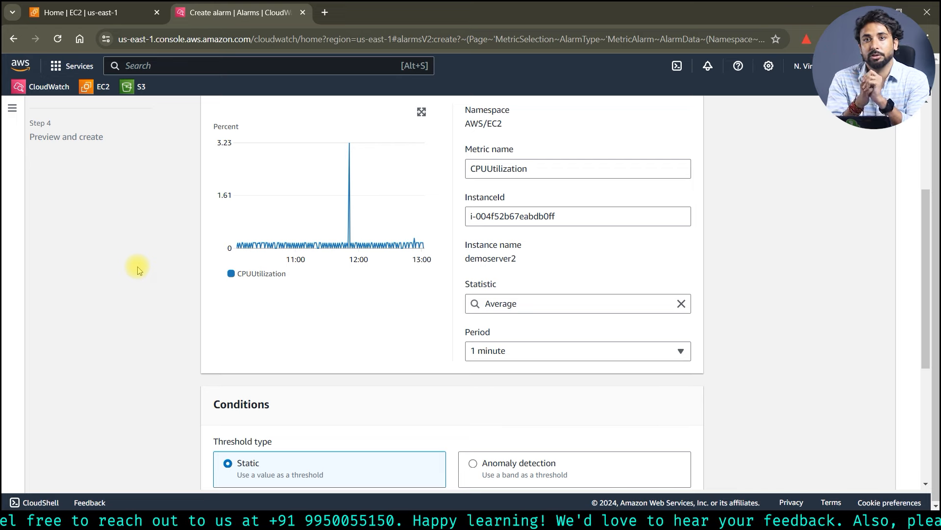
{"action": "left_click", "coordinate": [534, 303]}
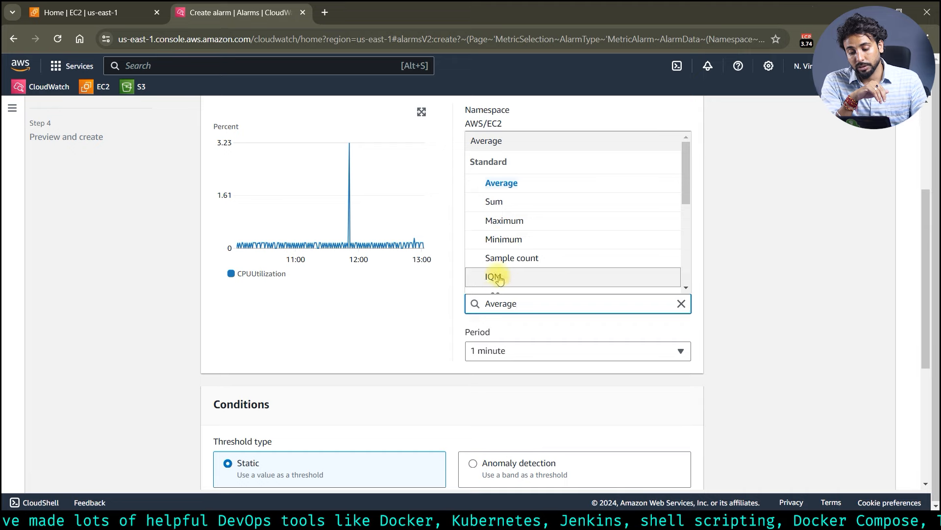
{"action": "left_click", "coordinate": [492, 191]}
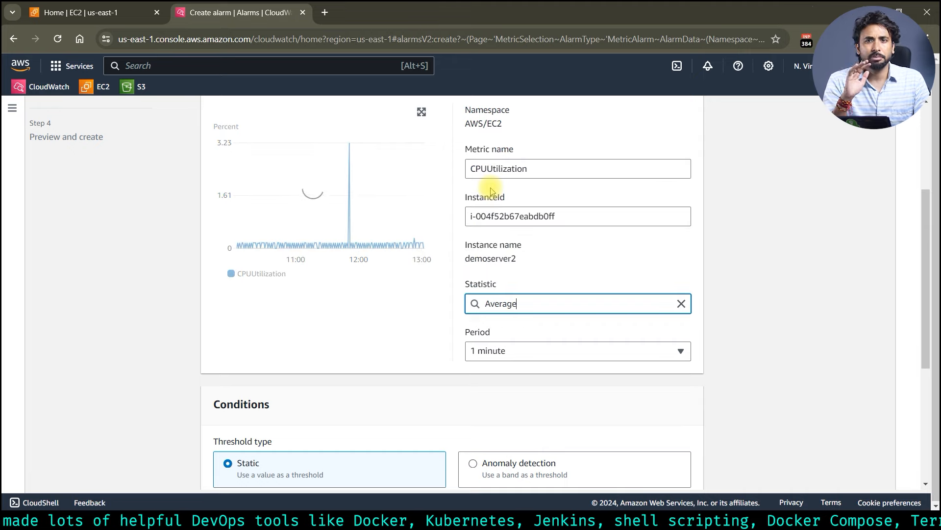
Set the static alarm condition to CPUUtilization greater than 30 and continue to the action configuration.
{"action": "scroll", "coordinate": [567, 330], "scroll_direction": "down", "scroll_amount": 5}
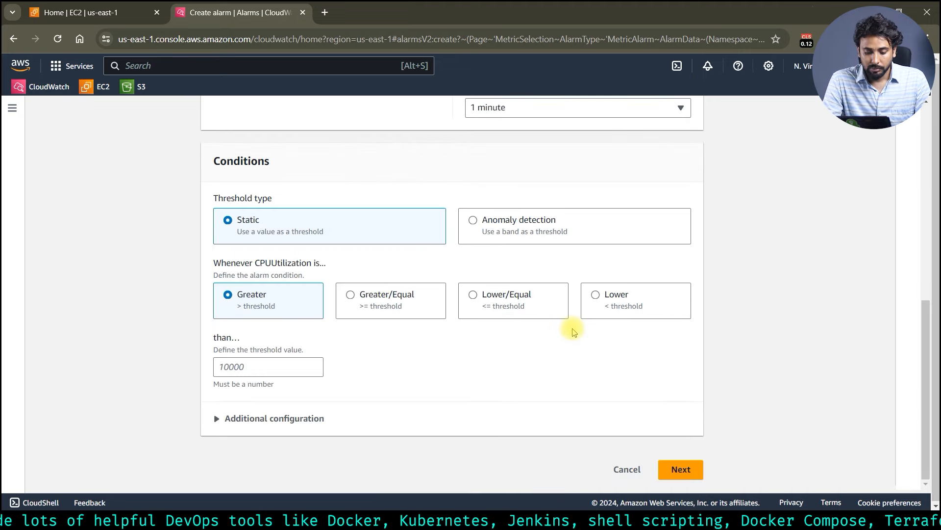
{"action": "left_click", "coordinate": [233, 365]}
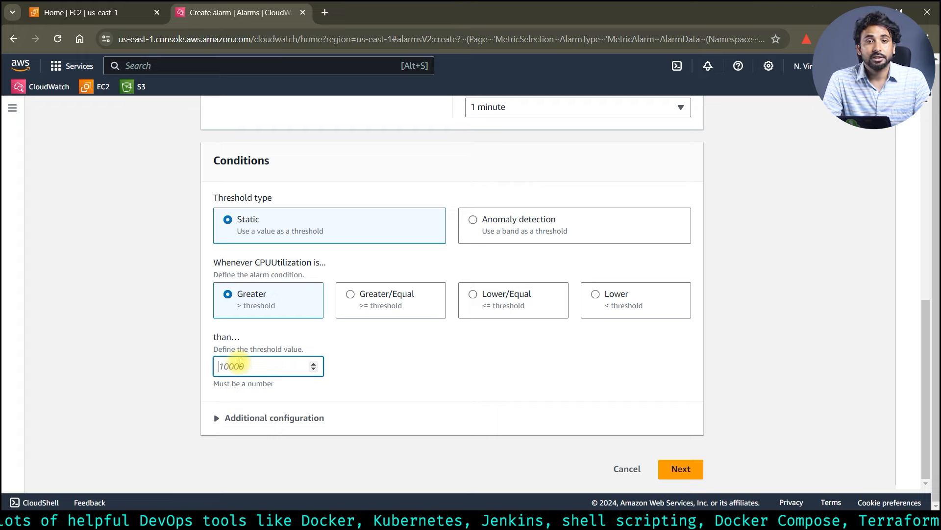
{"action": "scroll", "coordinate": [225, 437], "scroll_direction": "up", "scroll_amount": 1}
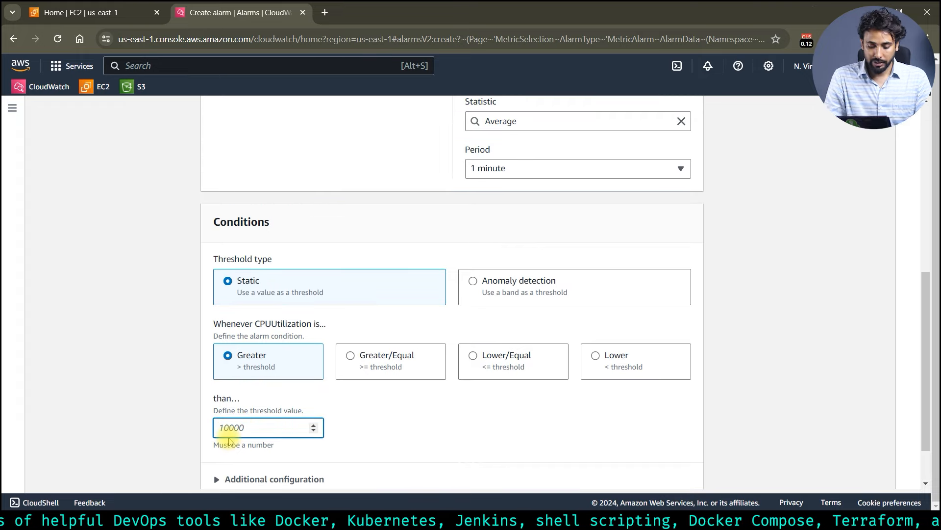
{"action": "type", "text": "30"}
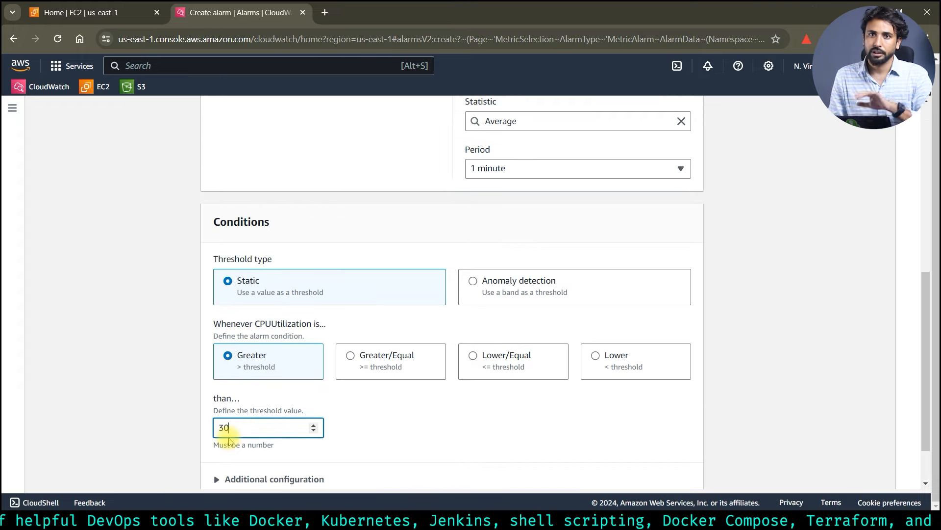
{"action": "scroll", "coordinate": [229, 440], "scroll_direction": "down", "scroll_amount": 1}
{"action": "left_click", "coordinate": [681, 469]}
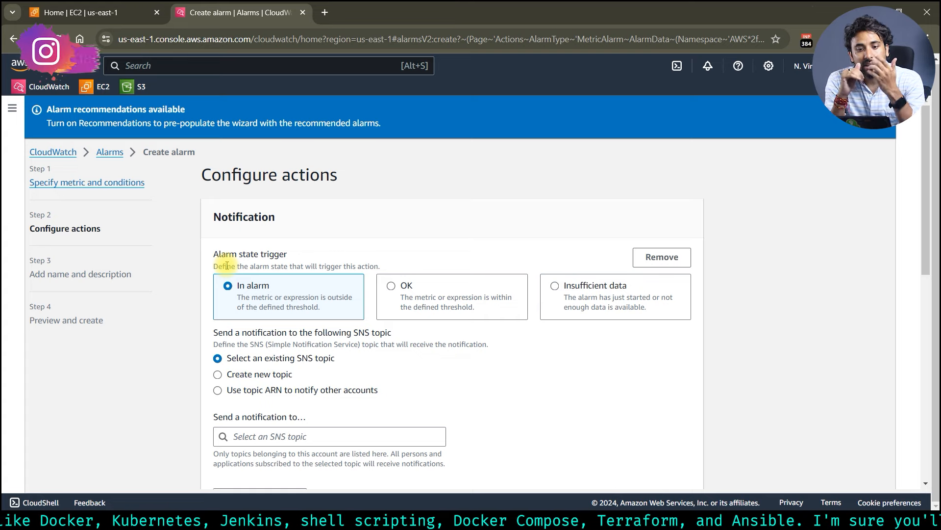
Send the In alarm notification to the existing SNS topic "global".
{"action": "double_click", "coordinate": [246, 287]}
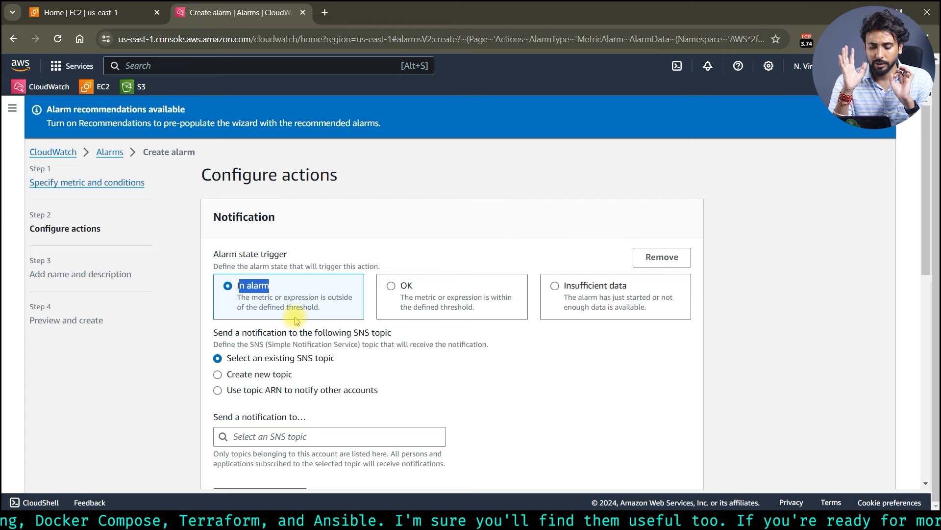
{"action": "left_click_drag", "start_coordinate": [335, 359], "coordinate": [256, 364]}
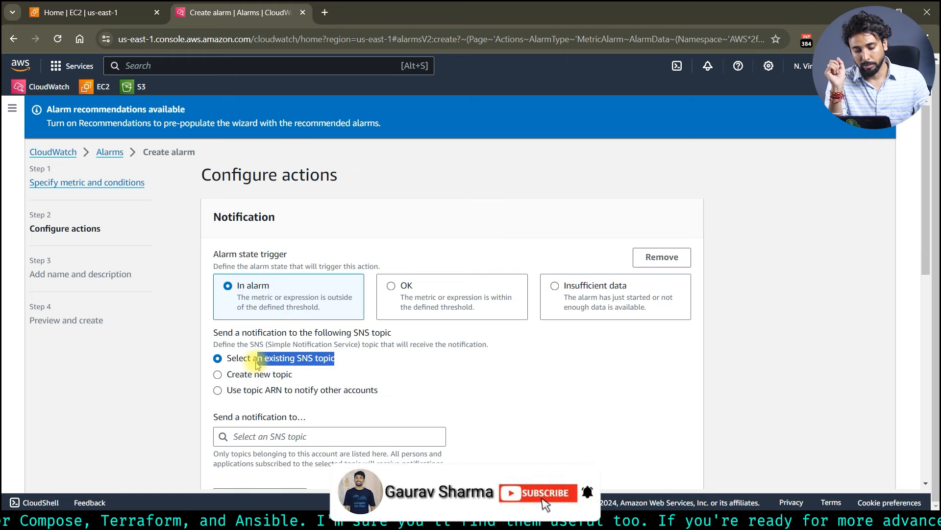
{"action": "left_click", "coordinate": [269, 436]}
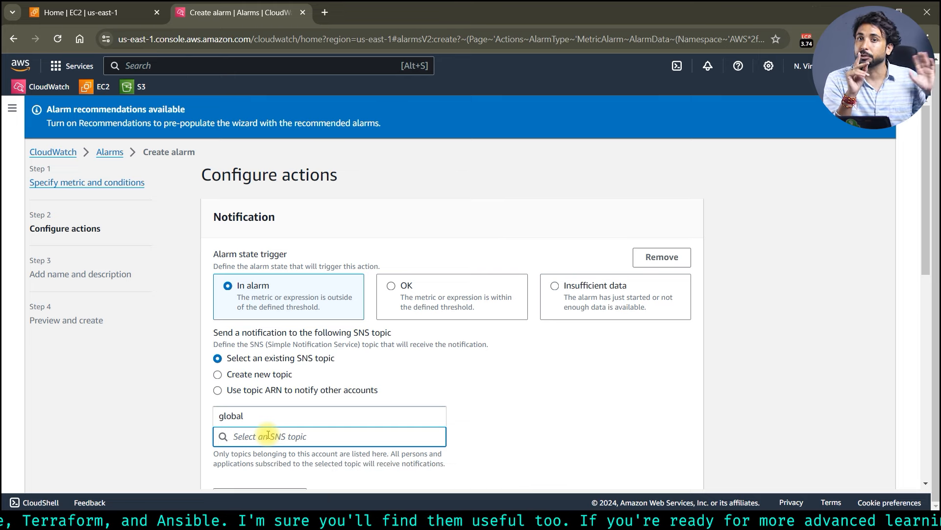
{"action": "left_click", "coordinate": [227, 416]}
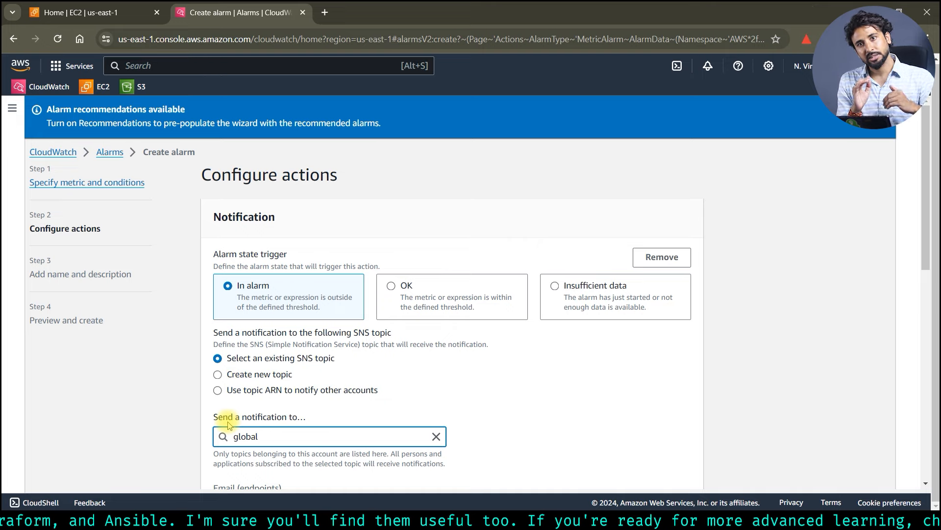
{"action": "scroll", "coordinate": [259, 248], "scroll_direction": "down", "scroll_amount": 3}
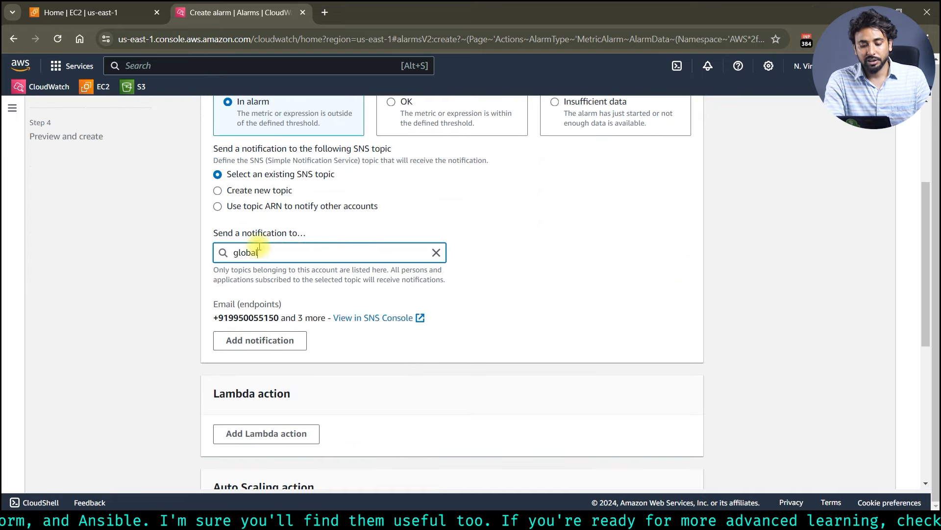
{"action": "left_click_drag", "start_coordinate": [222, 238], "coordinate": [270, 237]}
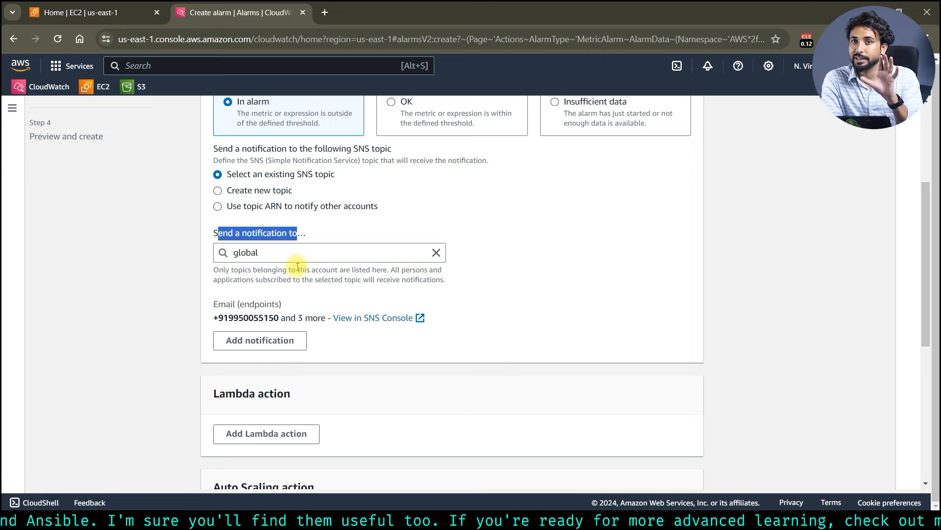
{"action": "left_click", "coordinate": [288, 341]}
{"action": "scroll", "coordinate": [295, 357], "scroll_direction": "down", "scroll_amount": 2}
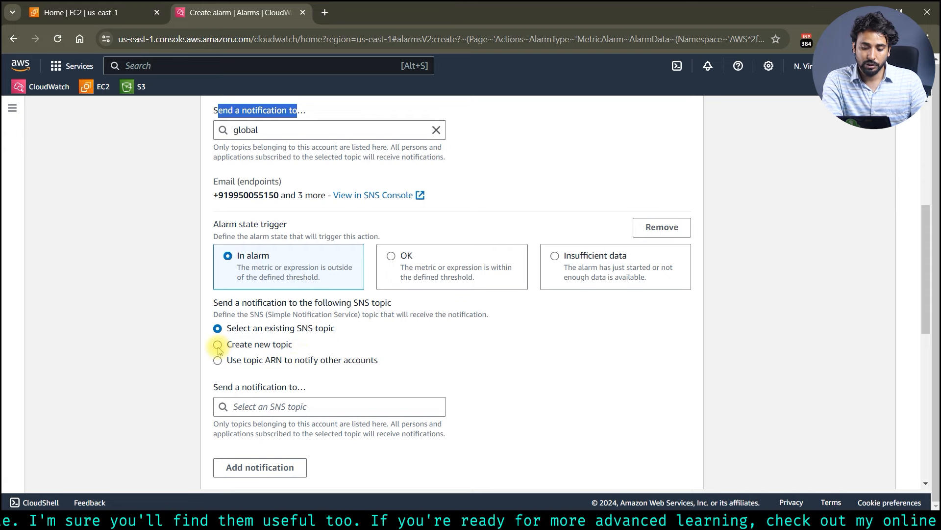
{"action": "left_click", "coordinate": [248, 410]}
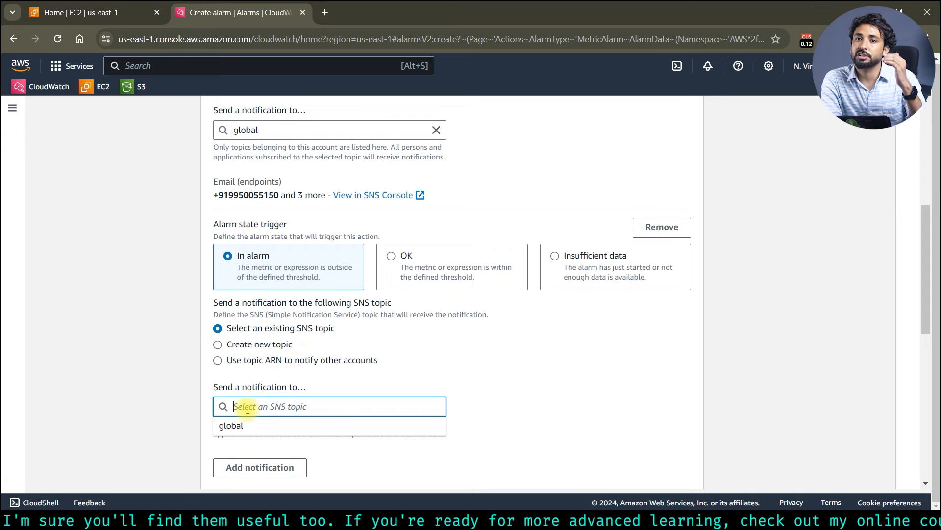
{"action": "left_click", "coordinate": [390, 256]}
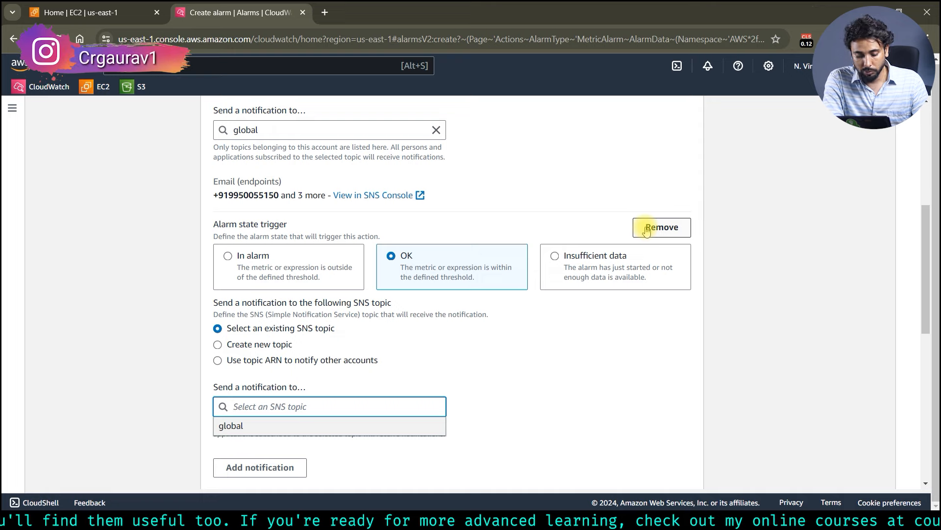
{"action": "left_click", "coordinate": [662, 227]}
{"action": "scroll", "coordinate": [343, 224], "scroll_direction": "up", "scroll_amount": 2}
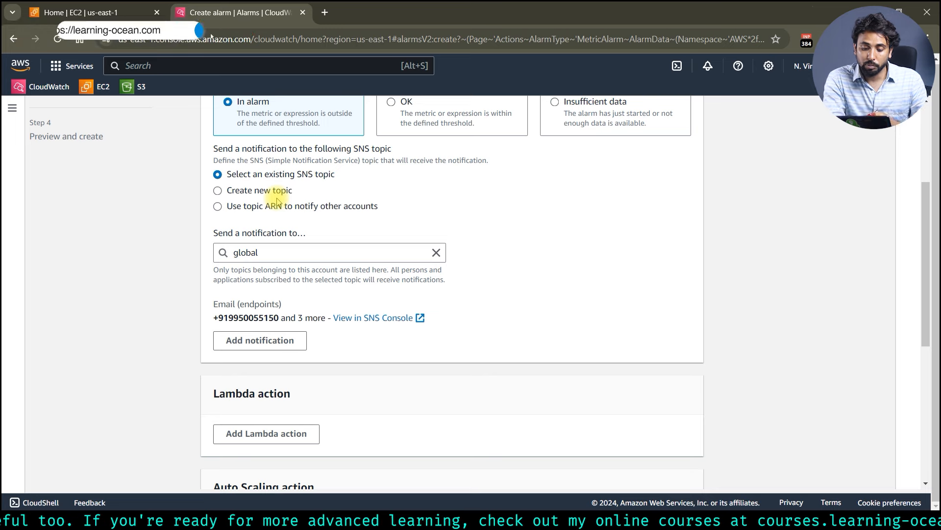
{"action": "left_click", "coordinate": [247, 207]}
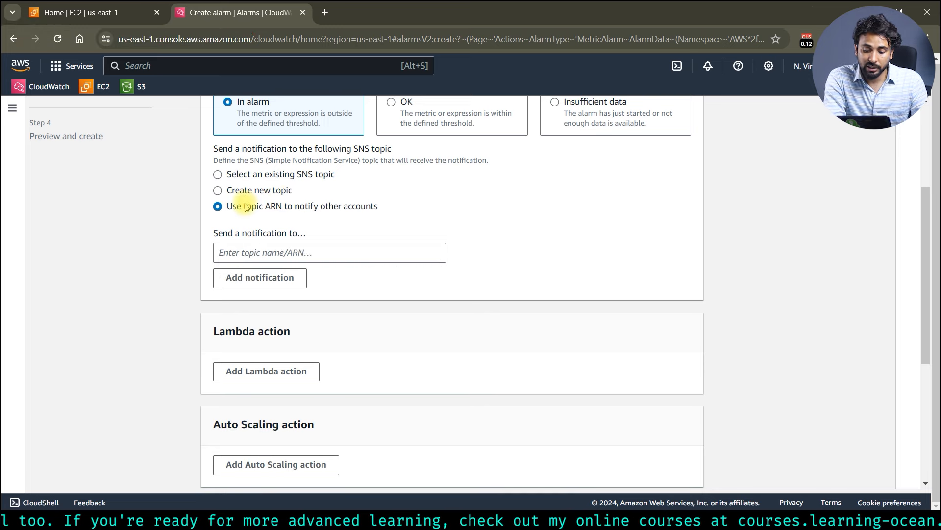
{"action": "left_click", "coordinate": [236, 255]}
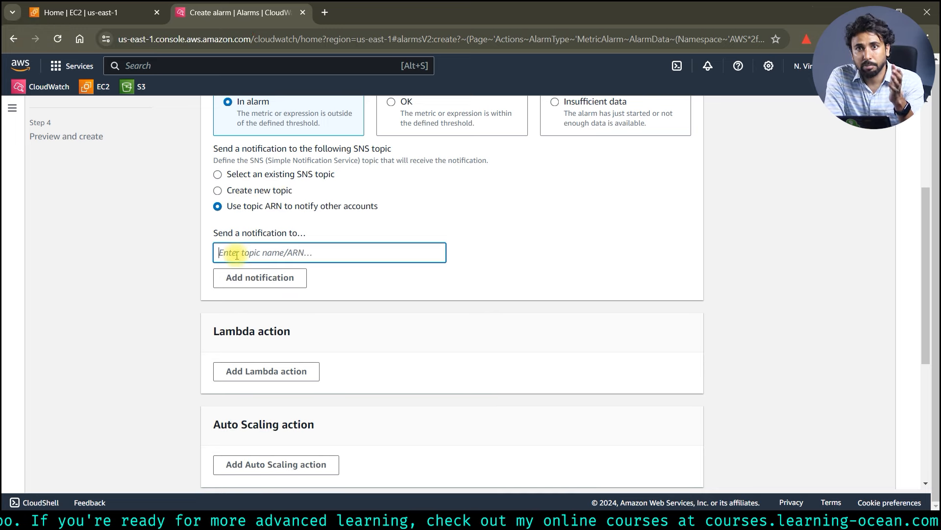
{"action": "left_click", "coordinate": [219, 175]}
{"action": "left_click", "coordinate": [240, 252]}
{"action": "left_click", "coordinate": [259, 271]}
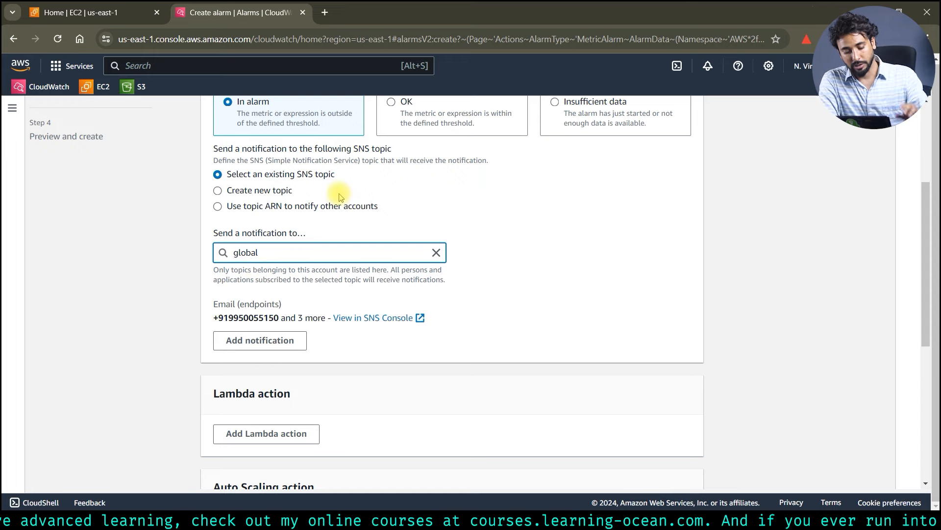
Add an EC2 action that reboots the instance in the In alarm state and continue to the name and description.
{"action": "scroll", "coordinate": [336, 283], "scroll_direction": "down", "scroll_amount": 4}
{"action": "left_click_drag", "start_coordinate": [301, 210], "coordinate": [226, 212]}
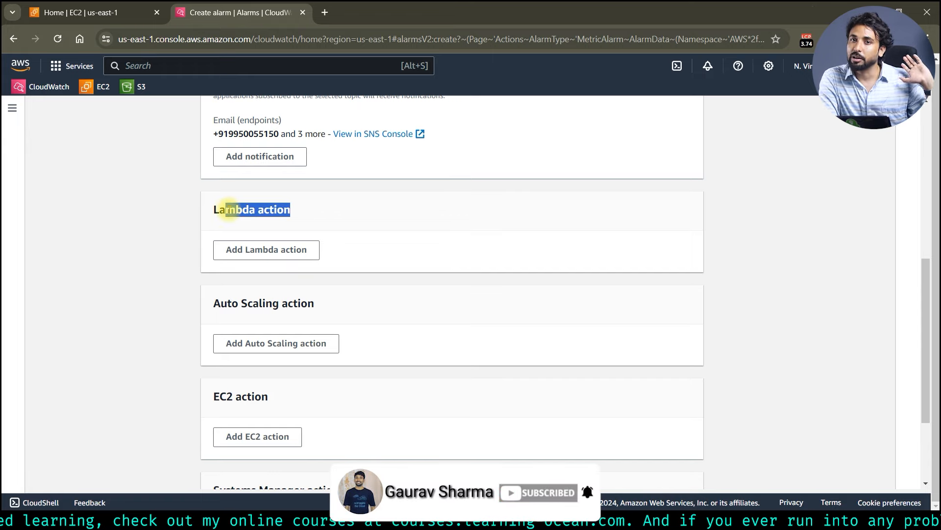
{"action": "mouse_move", "coordinate": [213, 210]}
{"action": "left_mouse_down"}
{"action": "mouse_move", "coordinate": [298, 208]}
{"action": "mouse_move", "coordinate": [219, 210]}
{"action": "left_mouse_up"}
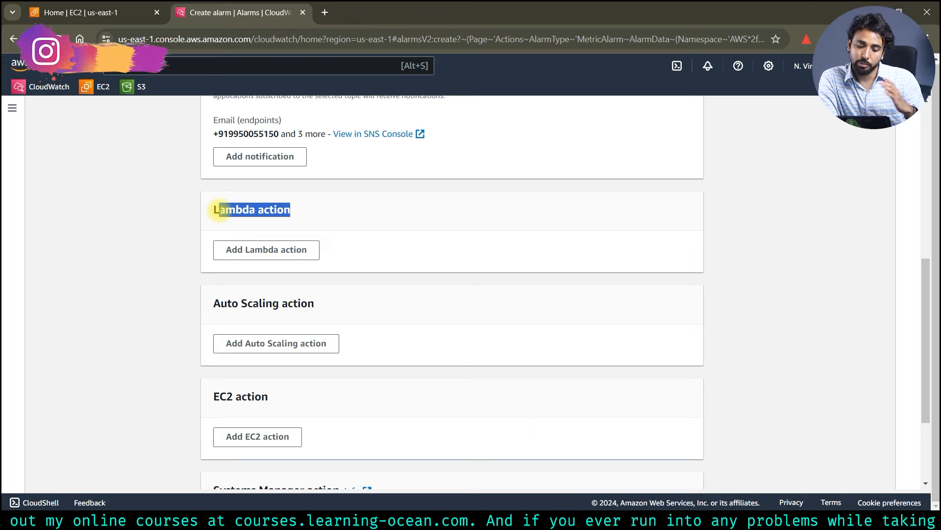
{"action": "left_click_drag", "start_coordinate": [314, 303], "coordinate": [227, 302]}
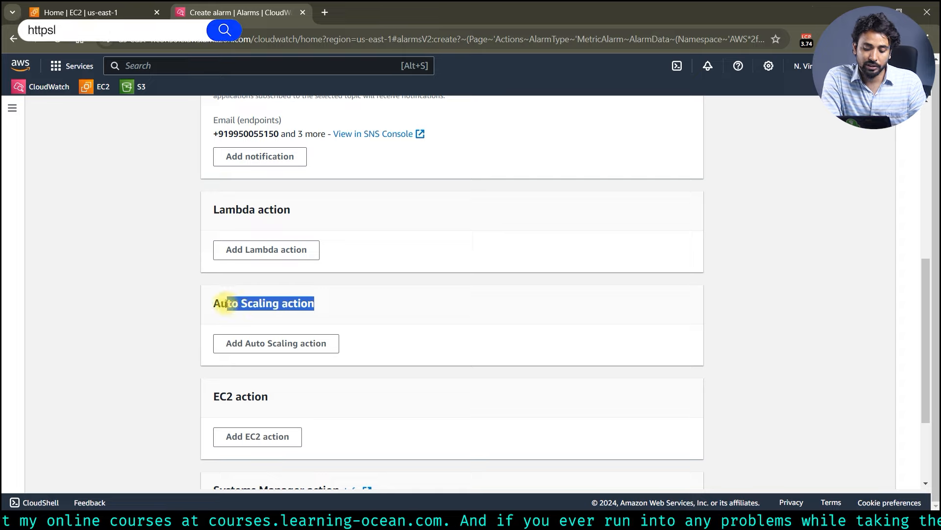
{"action": "scroll", "coordinate": [240, 346], "scroll_direction": "down", "scroll_amount": 1}
{"action": "left_click_drag", "start_coordinate": [269, 342], "coordinate": [212, 337]}
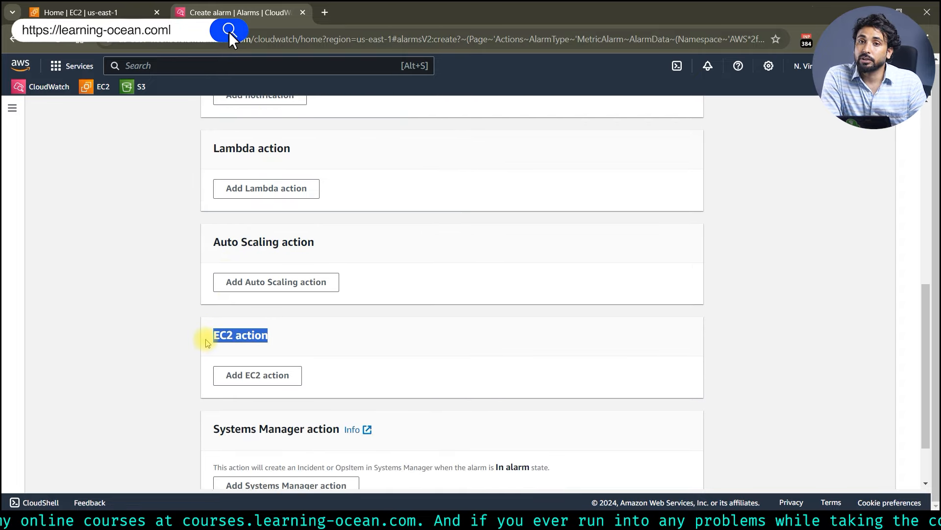
{"action": "scroll", "coordinate": [208, 342], "scroll_direction": "down", "scroll_amount": 1}
{"action": "left_click", "coordinate": [221, 301]}
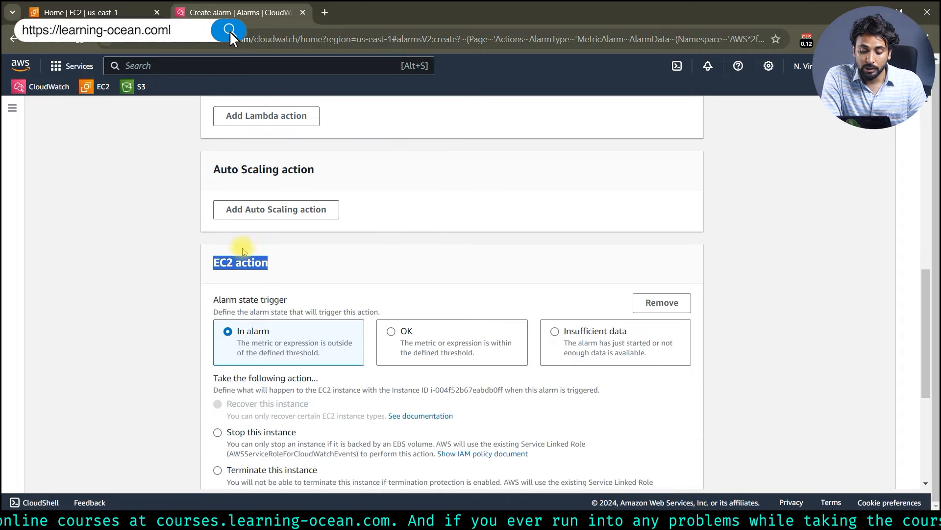
{"action": "scroll", "coordinate": [236, 343], "scroll_direction": "down", "scroll_amount": 3}
{"action": "left_click", "coordinate": [230, 333]}
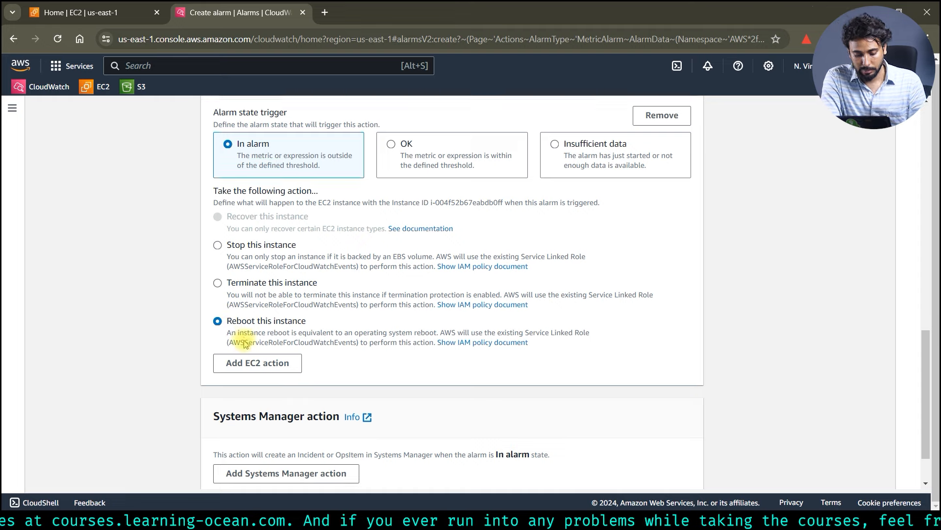
{"action": "scroll", "coordinate": [230, 338], "scroll_direction": "down", "scroll_amount": 2}
{"action": "left_click", "coordinate": [679, 467]}
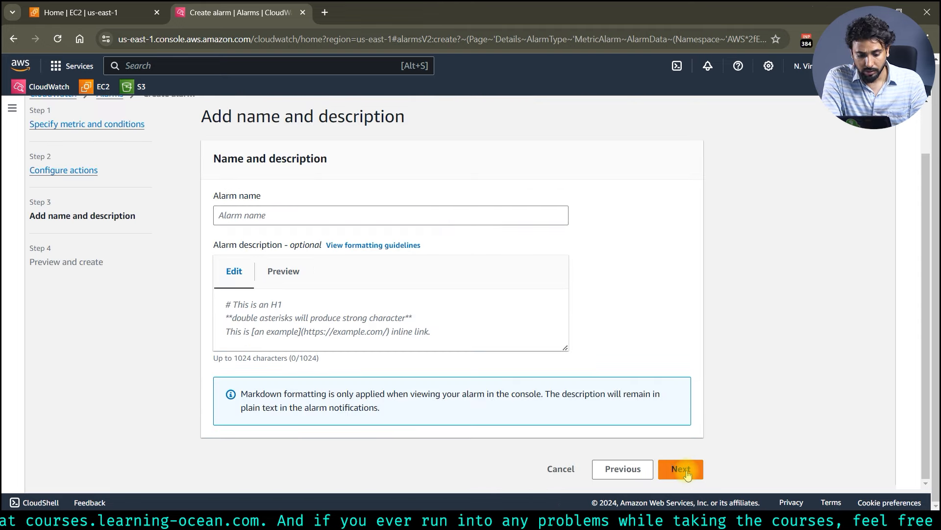
Name the alarm "Alert Cpu", enter the Markdown description "# Learing-Ocean" and "## Youtube Demo", and preview its formatting.
{"action": "left_click", "coordinate": [273, 212]}
{"action": "left_click", "coordinate": [293, 274]}
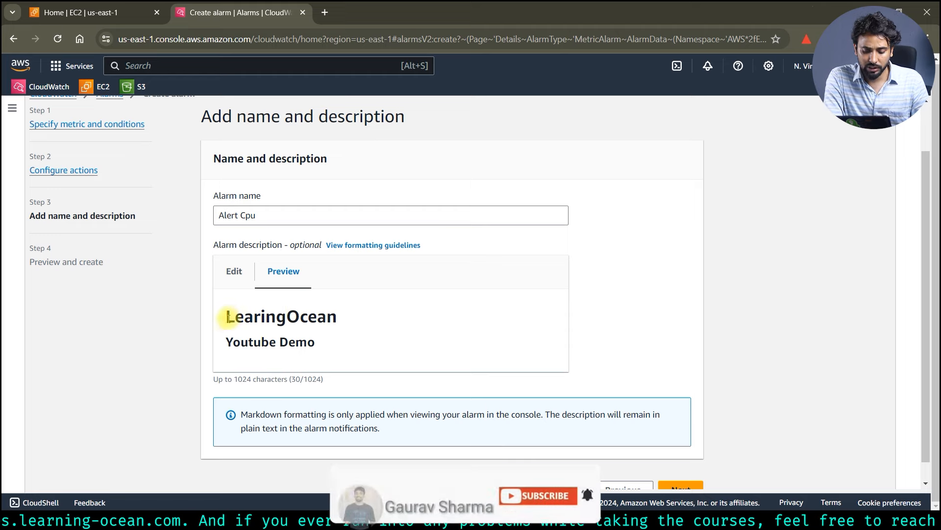
{"action": "left_click_drag", "start_coordinate": [226, 316], "coordinate": [337, 327]}
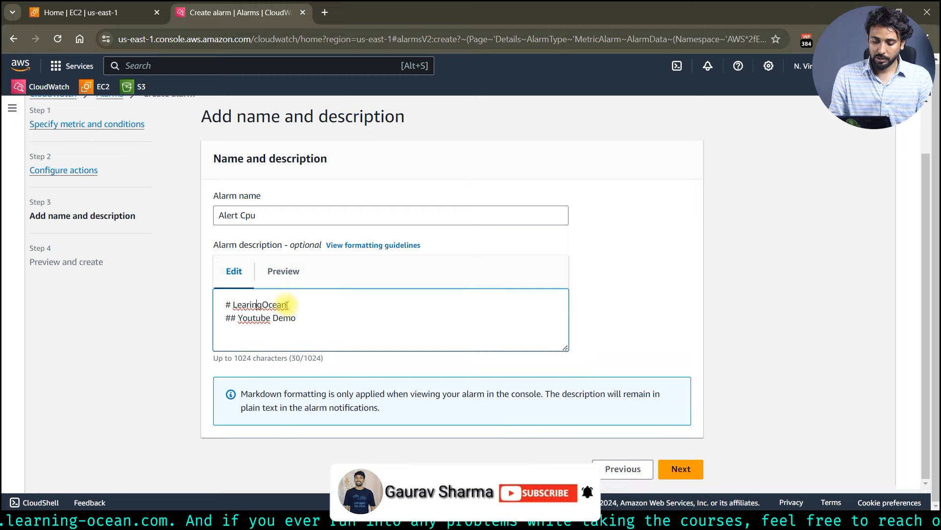
{"action": "type", "text": "-"}
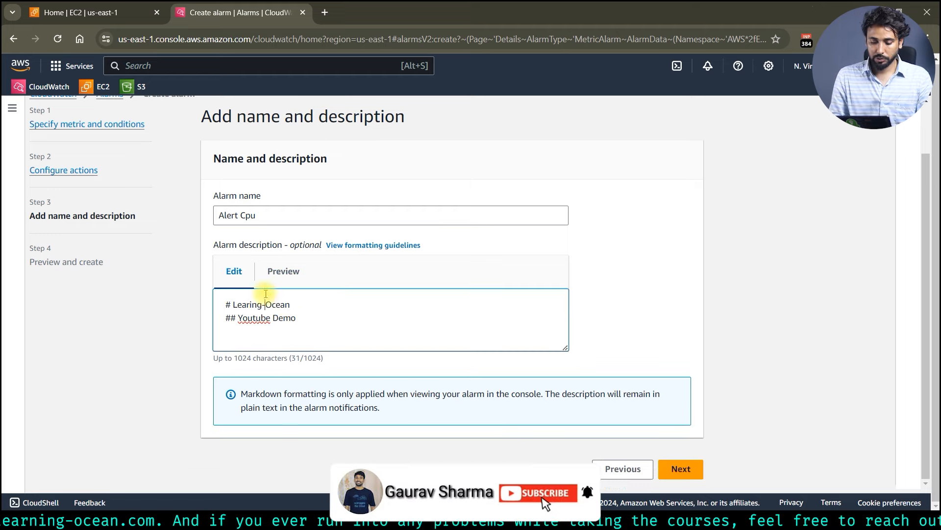
{"action": "left_click", "coordinate": [284, 272]}
{"action": "left_click_drag", "start_coordinate": [315, 342], "coordinate": [253, 342]}
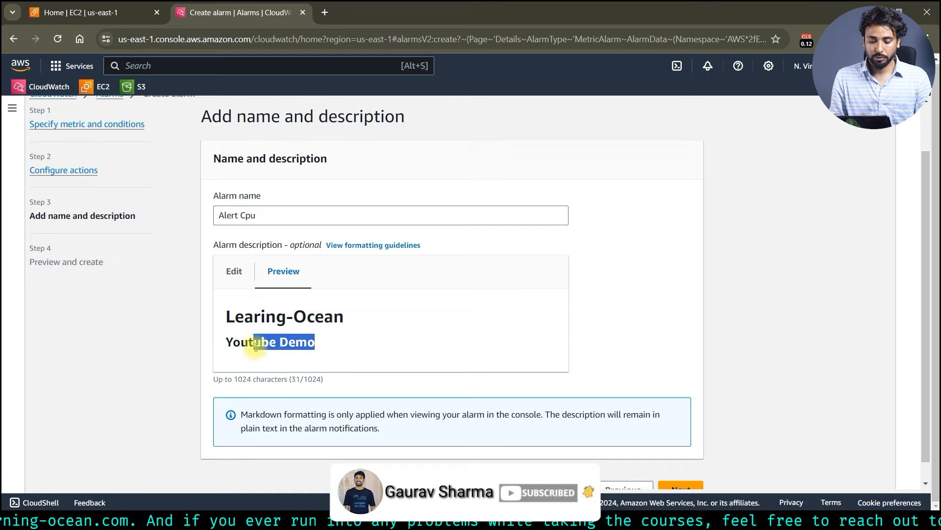
{"action": "scroll", "coordinate": [255, 343], "scroll_direction": "down", "scroll_amount": 1}
{"action": "left_click", "coordinate": [378, 323]}
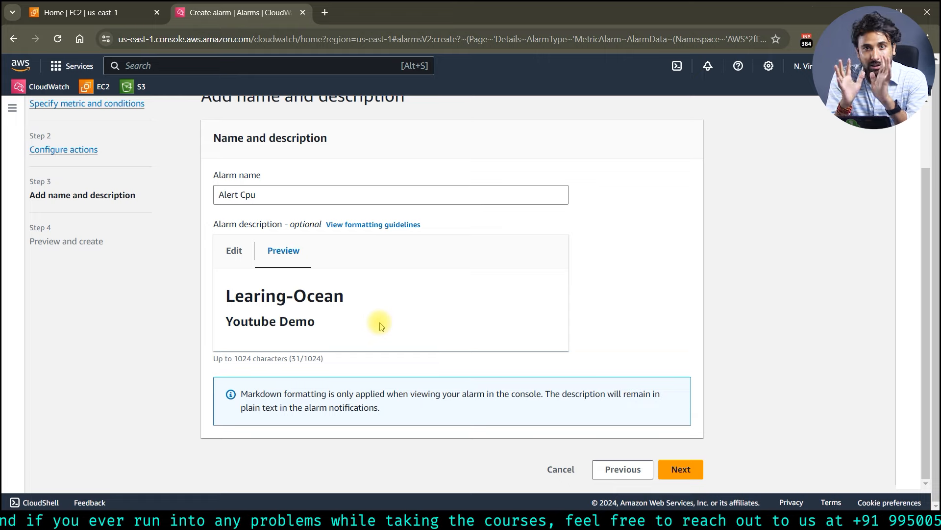
Continue to the alarm preview, review the configured conditions and actions, and create the alarm.
{"action": "left_click", "coordinate": [680, 470]}
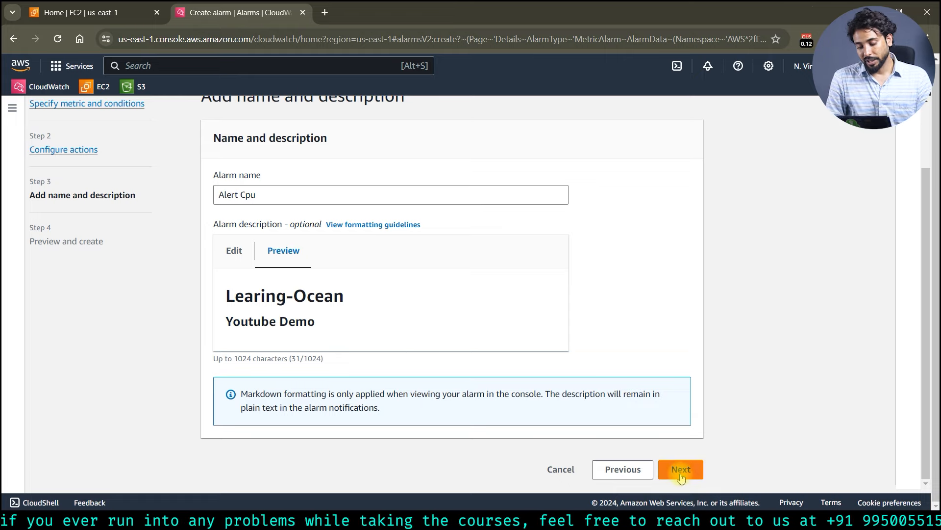
{"action": "scroll", "coordinate": [523, 420], "scroll_direction": "down", "scroll_amount": 15}
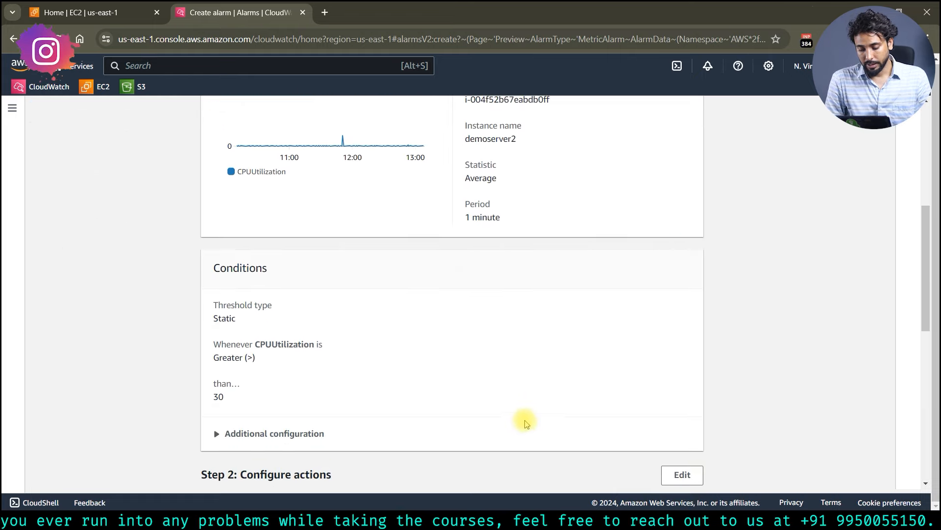
{"action": "left_click", "coordinate": [648, 467]}
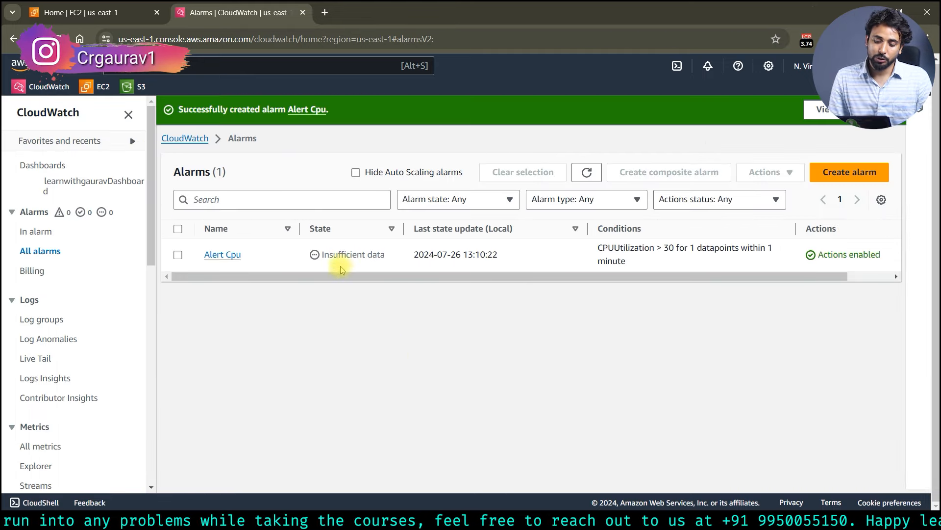
Refresh the alarms list and check the state, conditions and actions of the Alert Cpu alarm.
{"action": "left_click_drag", "start_coordinate": [318, 255], "coordinate": [399, 259]}
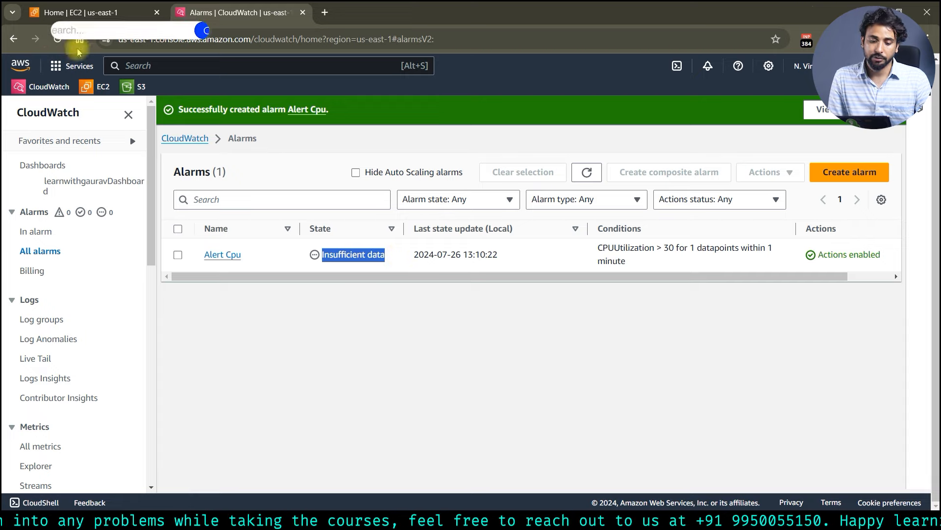
{"action": "left_click", "coordinate": [58, 39]}
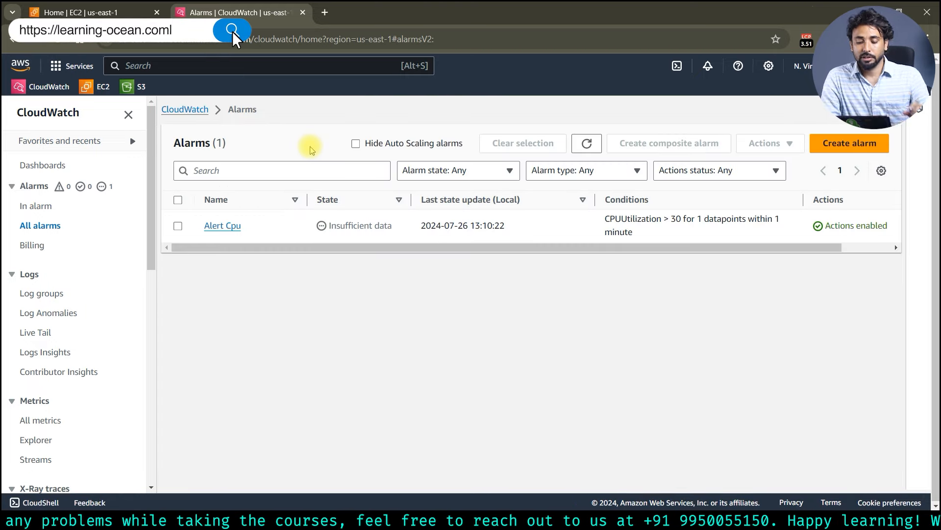
{"action": "left_click_drag", "start_coordinate": [320, 226], "coordinate": [379, 226]}
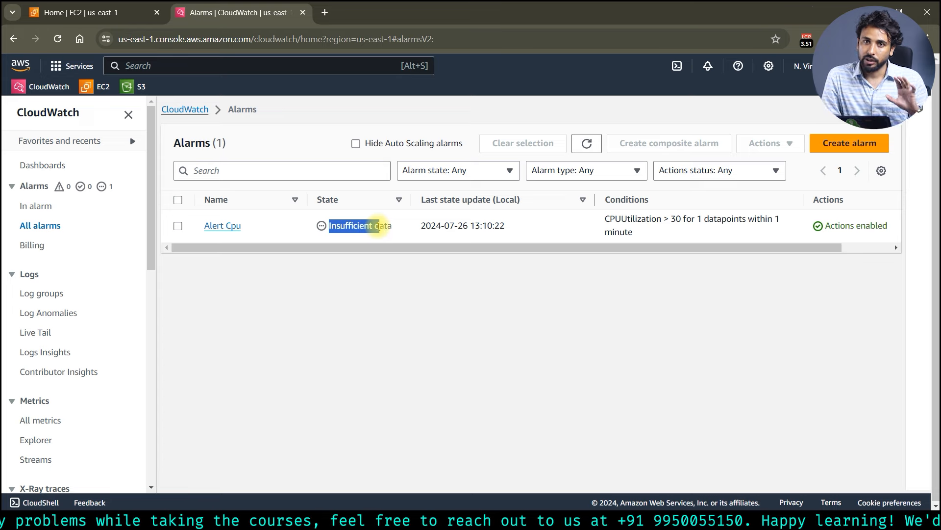
{"action": "left_click", "coordinate": [587, 143]}
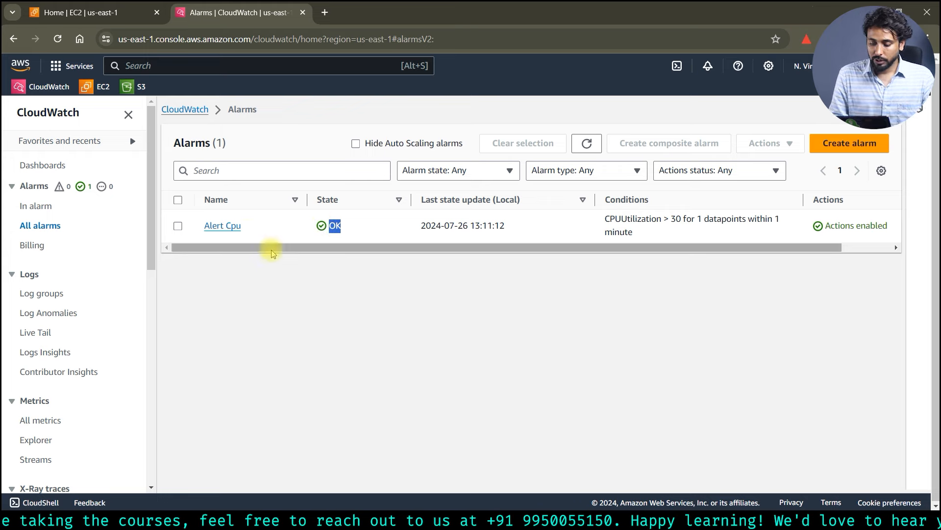
{"action": "left_click_drag", "start_coordinate": [659, 247], "coordinate": [768, 252]}
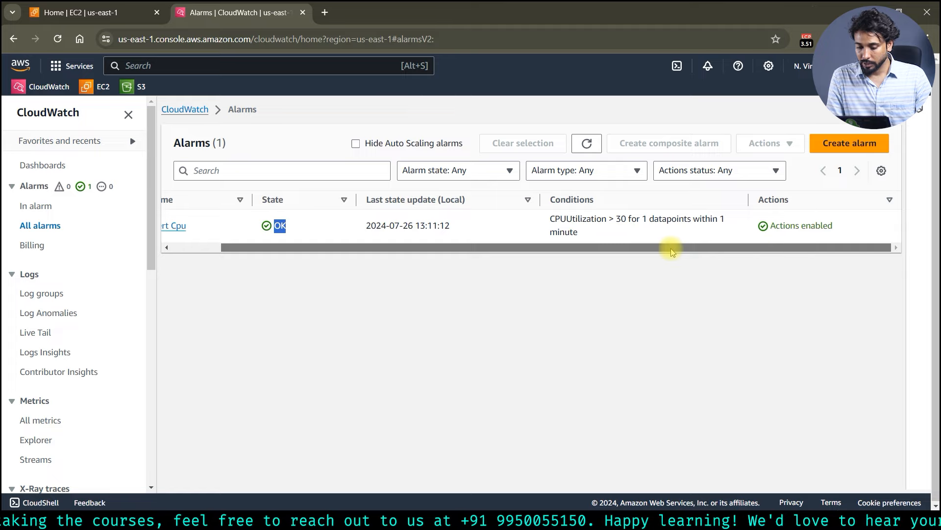
{"action": "left_click_drag", "start_coordinate": [672, 252], "coordinate": [288, 209]}
Open the Alert Cpu alarm and examine the CPUUtilization graph around its spike, including the metric's data details.
{"action": "left_click", "coordinate": [221, 227]}
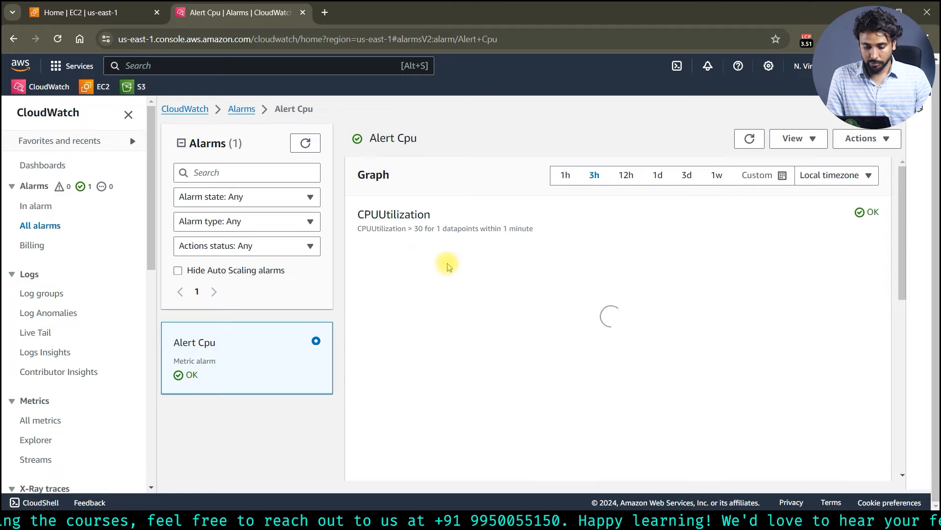
{"action": "scroll", "coordinate": [535, 355], "scroll_direction": "down", "scroll_amount": 6}
{"action": "scroll", "coordinate": [660, 334], "scroll_direction": "up", "scroll_amount": 5}
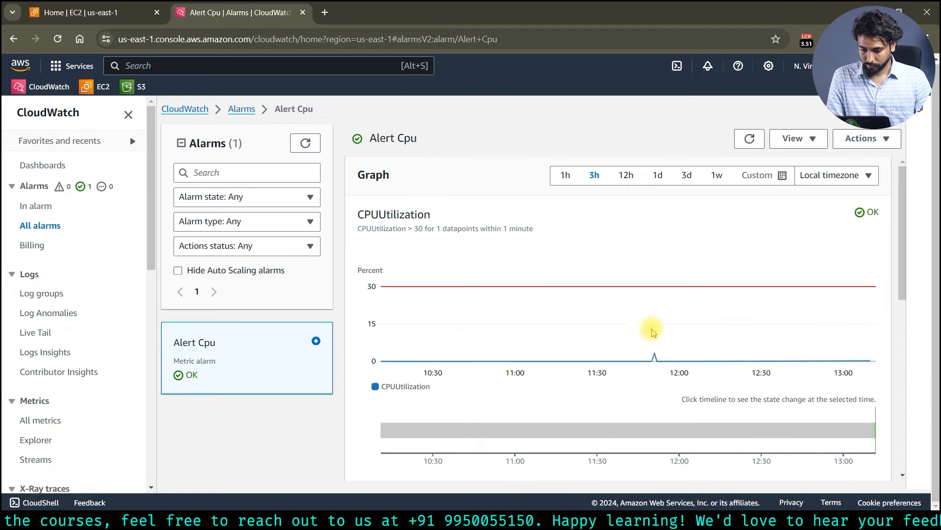
{"action": "scroll", "coordinate": [544, 286], "scroll_direction": "down", "scroll_amount": 4}
{"action": "left_click_drag", "start_coordinate": [692, 171], "coordinate": [623, 170]}
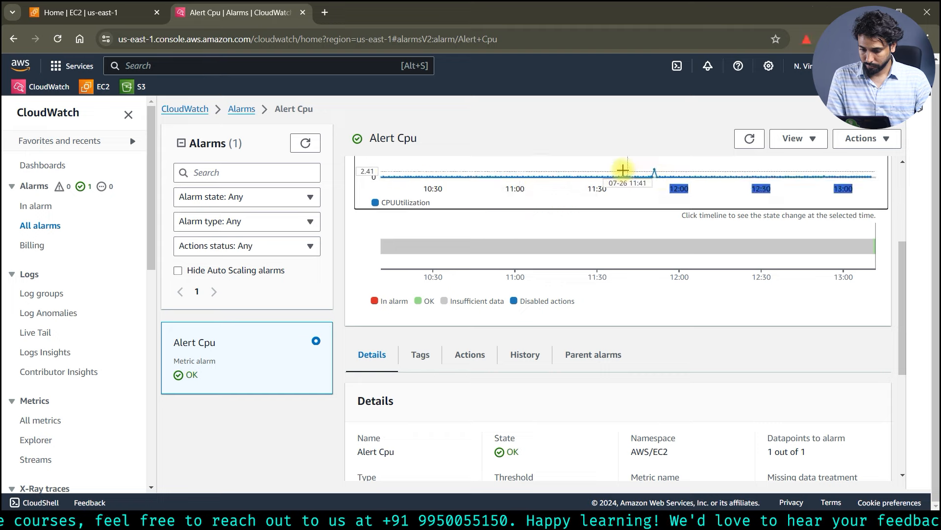
{"action": "scroll", "coordinate": [622, 172], "scroll_direction": "up", "scroll_amount": 4}
{"action": "left_click", "coordinate": [634, 338]}
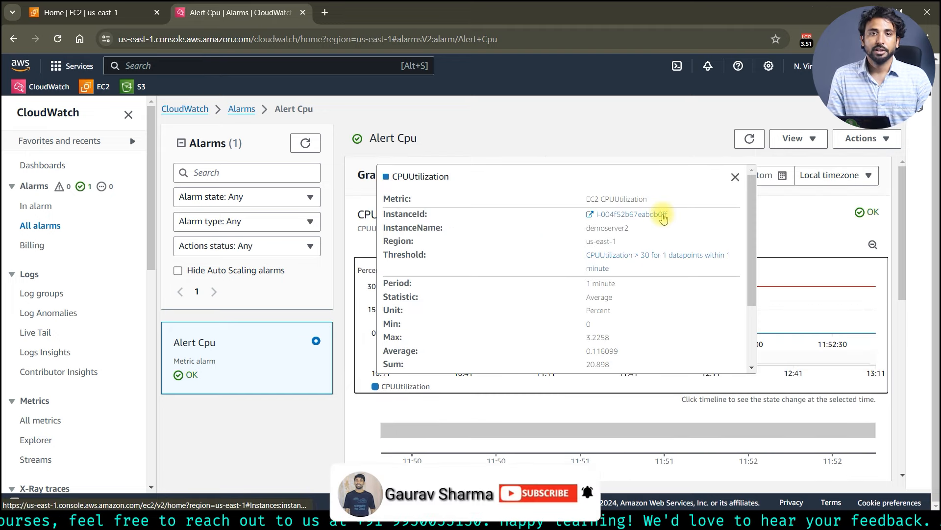
{"action": "left_click", "coordinate": [735, 177]}
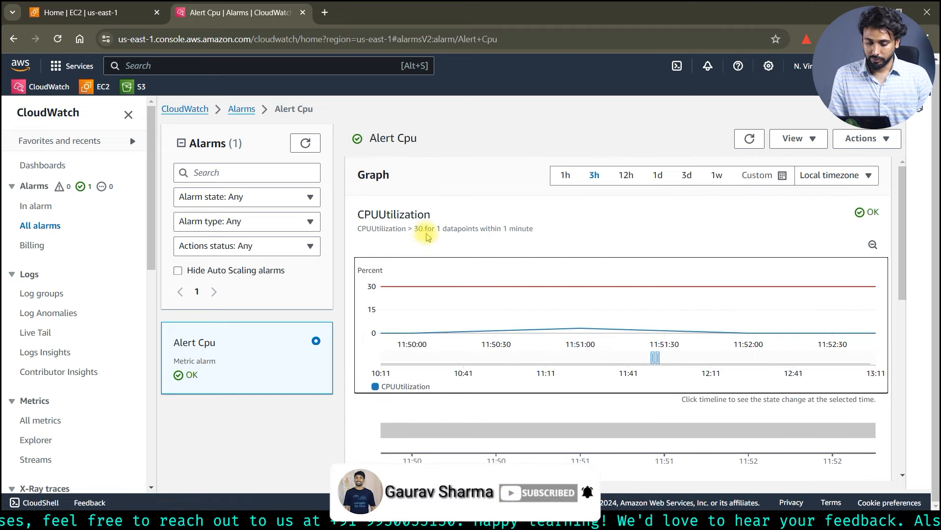
Set the CPUUtilization graph's time range to 1h and examine the alarm's details.
{"action": "left_click", "coordinate": [564, 180]}
{"action": "left_click", "coordinate": [594, 179]}
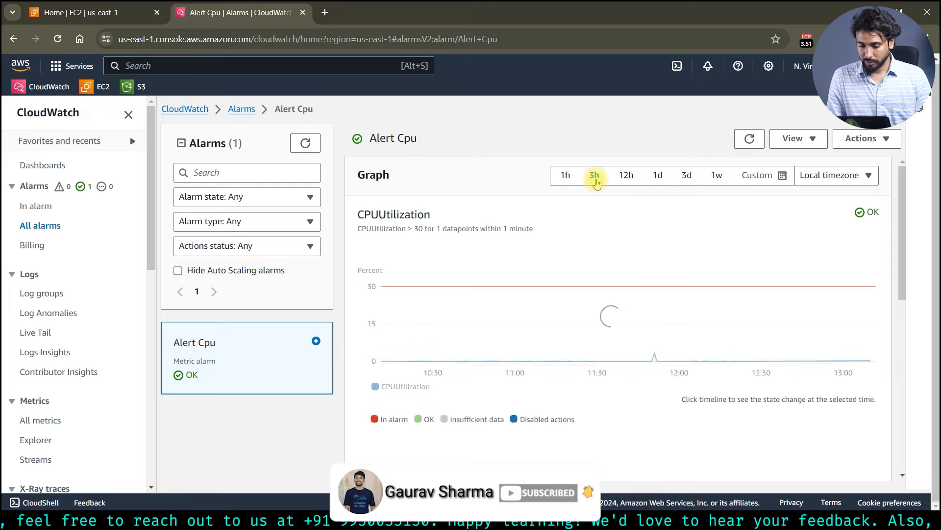
{"action": "left_click", "coordinate": [567, 175]}
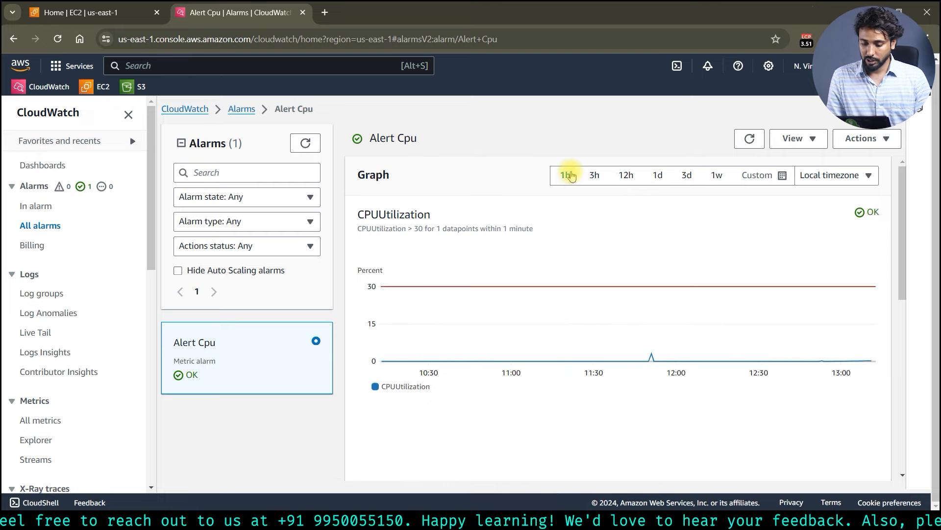
{"action": "scroll", "coordinate": [567, 197], "scroll_direction": "down", "scroll_amount": 5}
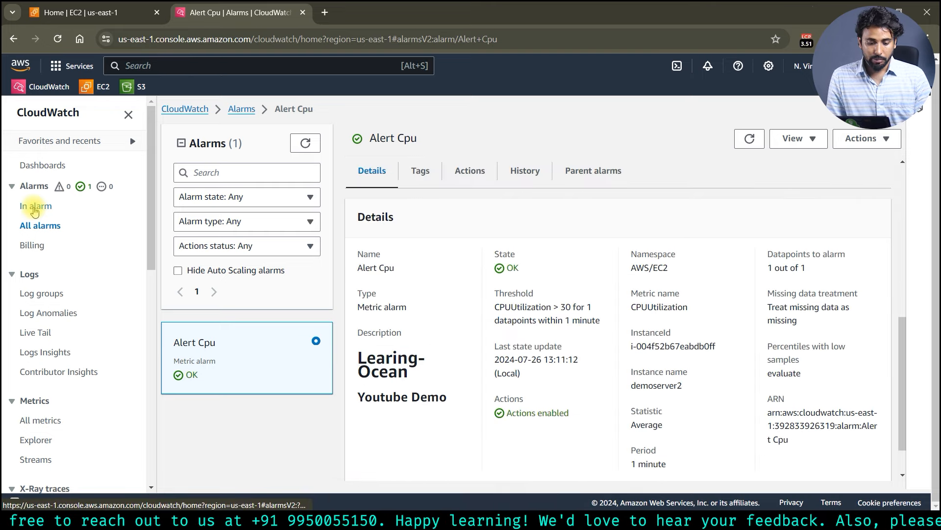
Return to the list of all alarms and check the state of the Alert Cpu alarm.
{"action": "left_click", "coordinate": [34, 224]}
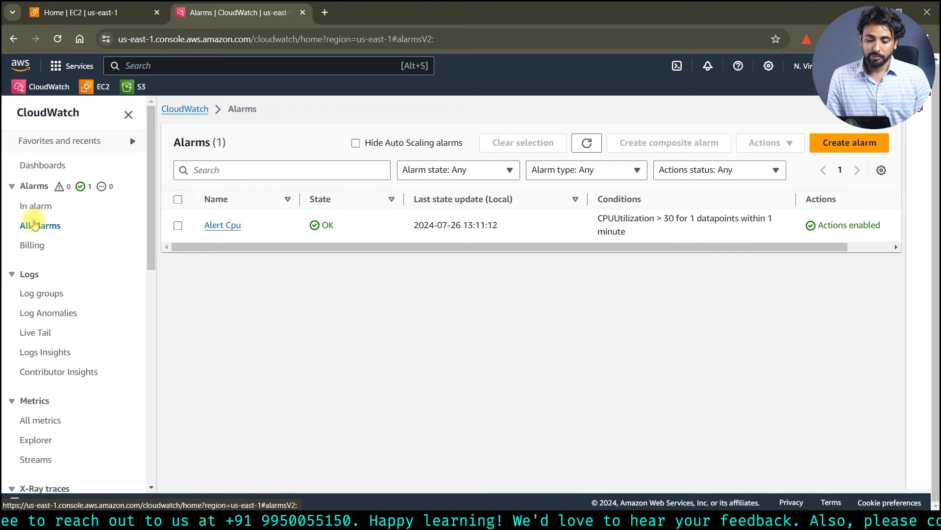
{"action": "left_click_drag", "start_coordinate": [194, 224], "coordinate": [274, 224]}
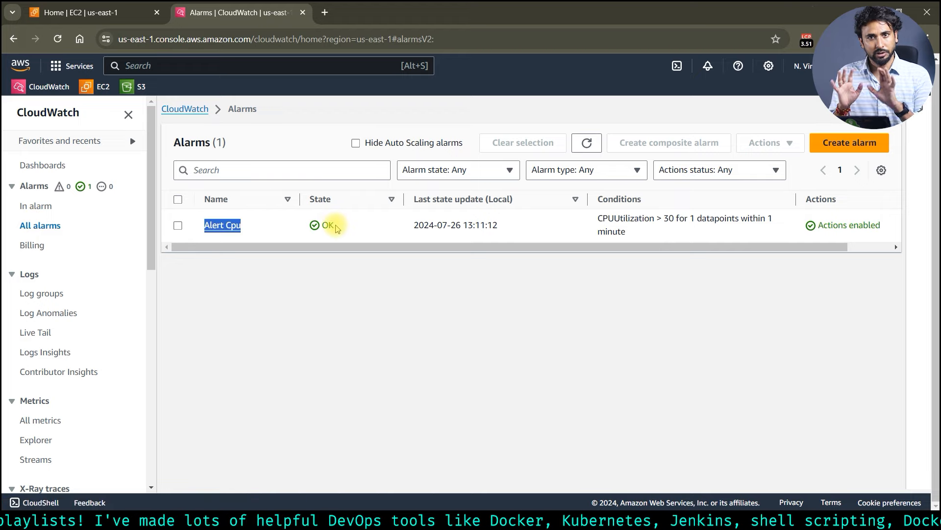
Open the running EC2 instances, select demoserver2 and connect to it with EC2 Instance Connect as ubuntu.
{"action": "left_click", "coordinate": [56, 19]}
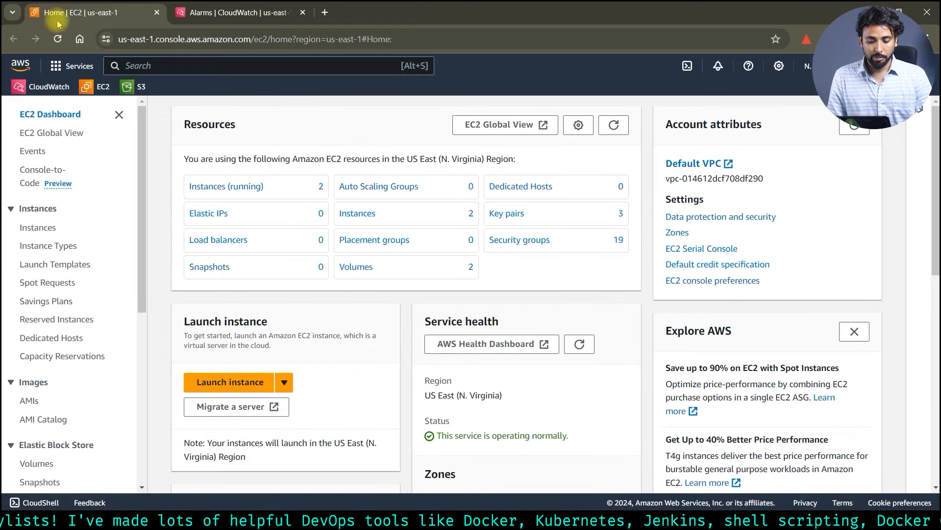
{"action": "left_click", "coordinate": [203, 186]}
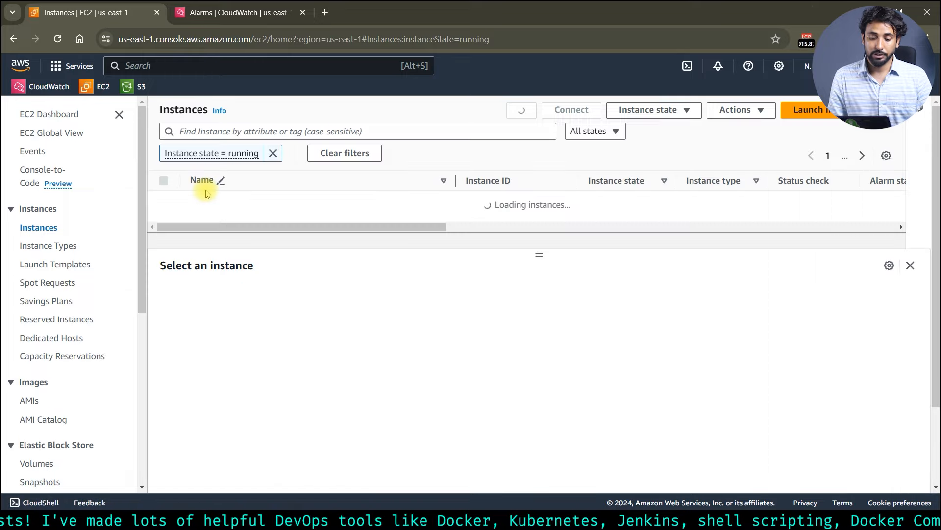
{"action": "left_click_drag", "start_coordinate": [539, 255], "coordinate": [537, 315]}
{"action": "left_click", "coordinate": [163, 222]}
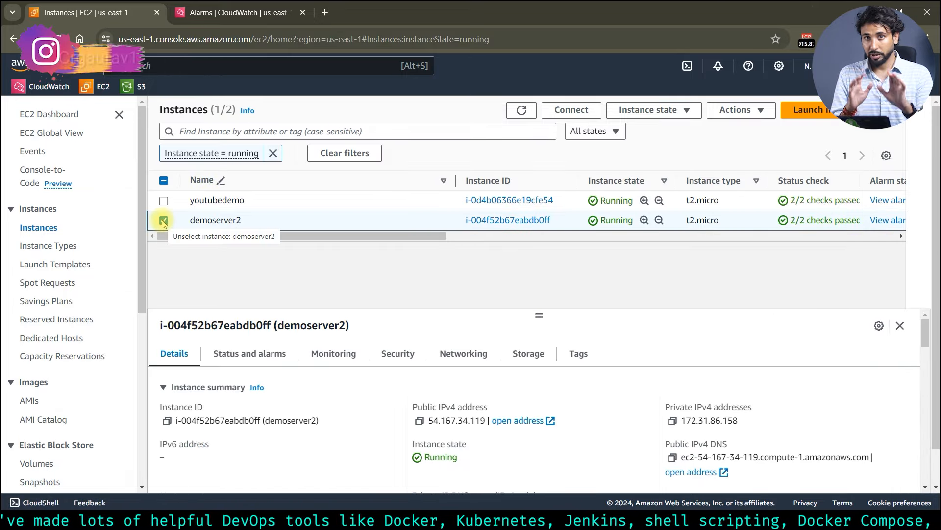
{"action": "left_click", "coordinate": [559, 111]}
{"action": "scroll", "coordinate": [466, 391], "scroll_direction": "down", "scroll_amount": 4}
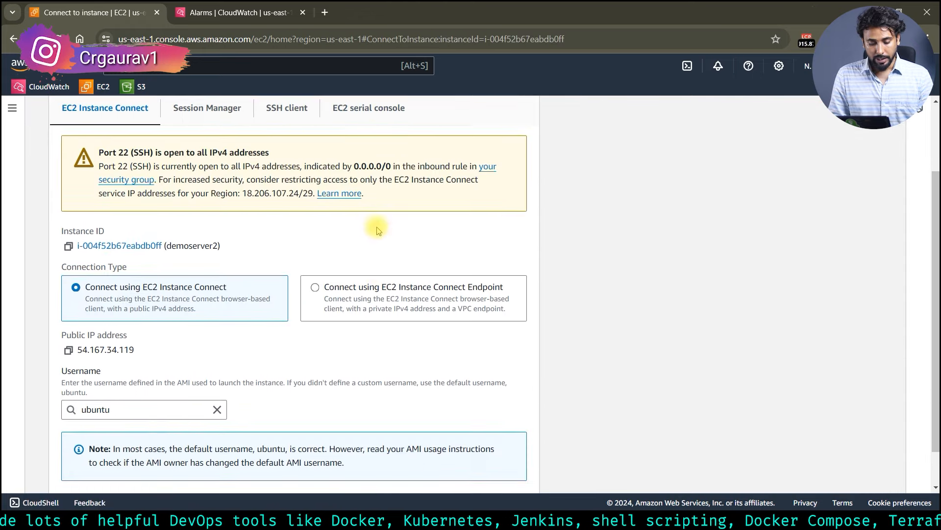
{"action": "left_click", "coordinate": [512, 471]}
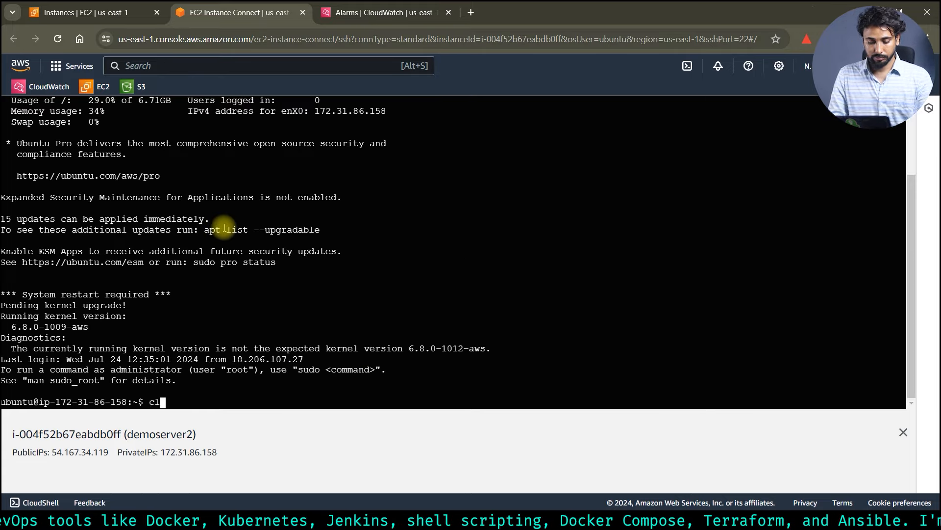
Clear the terminal, start a tmux session and split it into an upper and a lower pane.
{"action": "type", "text": "ear"}
{"action": "key", "text": "Return"}
{"action": "type", "text": "tmux"}
{"action": "key", "text": "Return"}
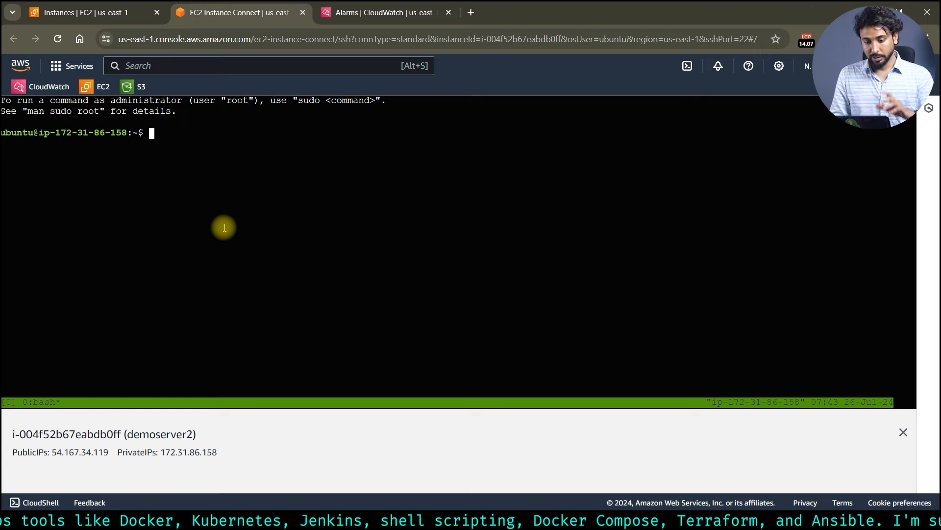
{"action": "key", "text": "ctrl+b"}
{"action": "key", "text": "quotedbl"}
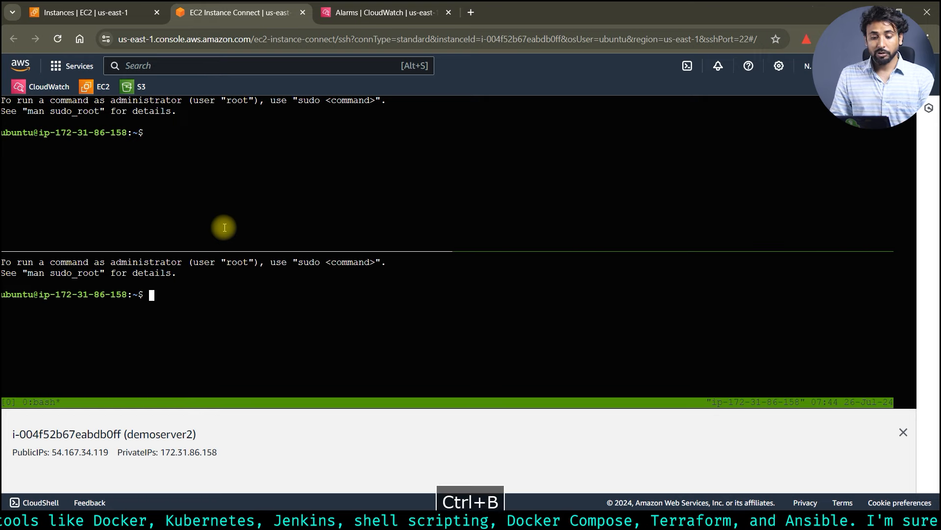
Run top in the upper tmux pane and check the CPU usage and idle percentages.
{"action": "key", "text": "Up"}
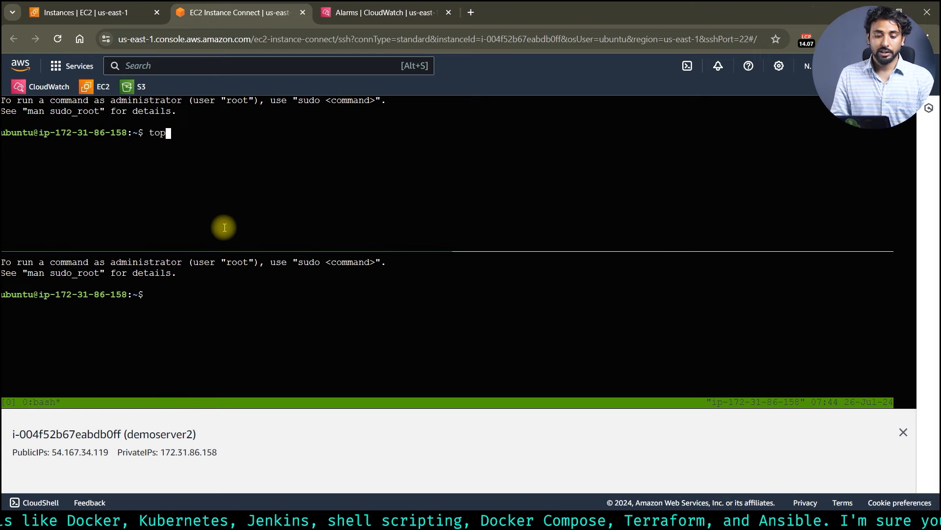
{"action": "key", "text": "Return"}
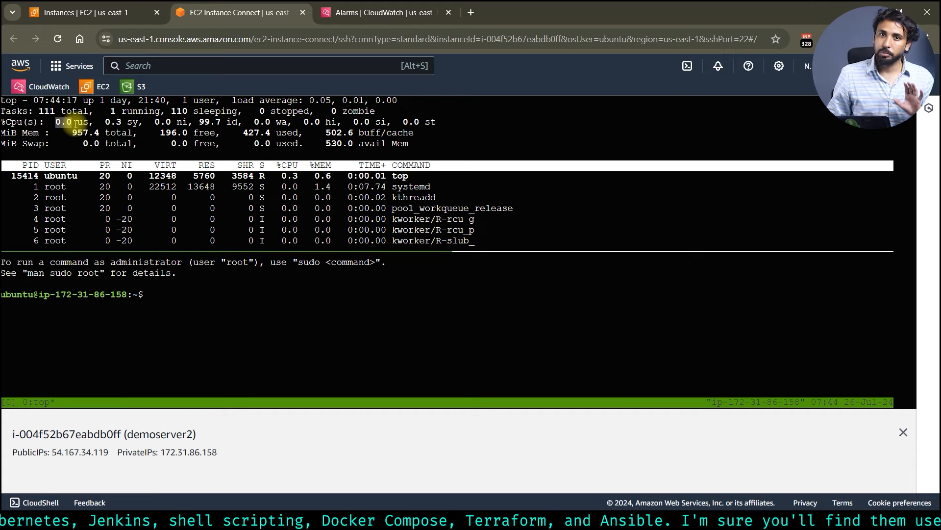
{"action": "left_click_drag", "start_coordinate": [189, 122], "coordinate": [249, 125]}
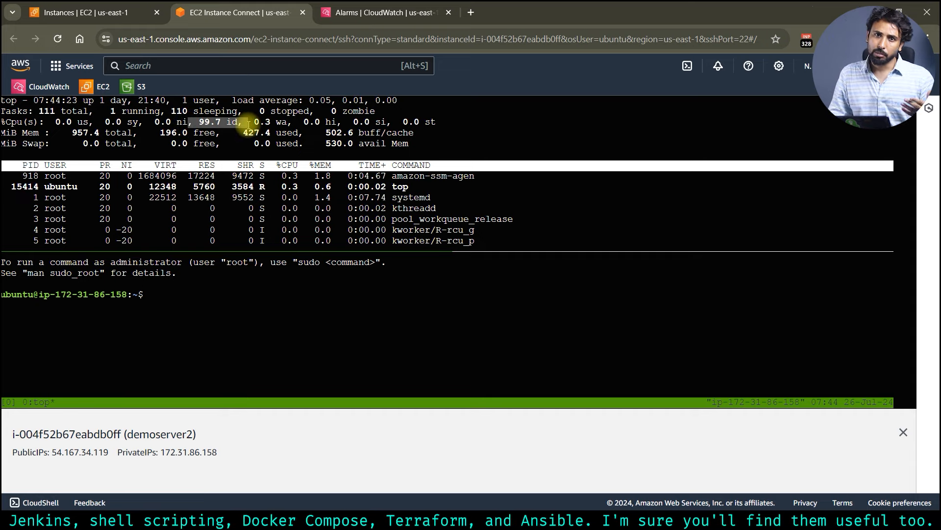
In the lower pane, run yes with a first name redirected to /dev/null, interrupt it, rerun it in the background and check CPU usage.
{"action": "left_click", "coordinate": [197, 301]}
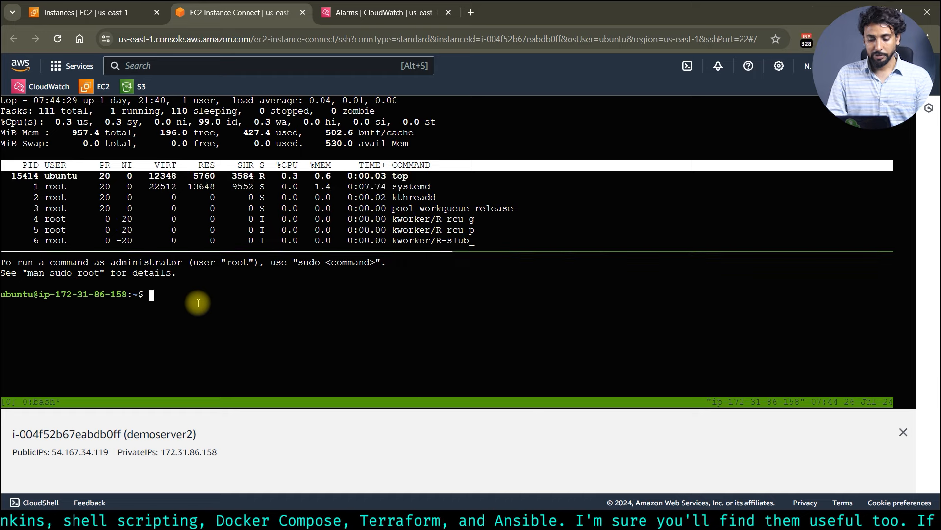
{"action": "type", "text": "yes gaurav "}
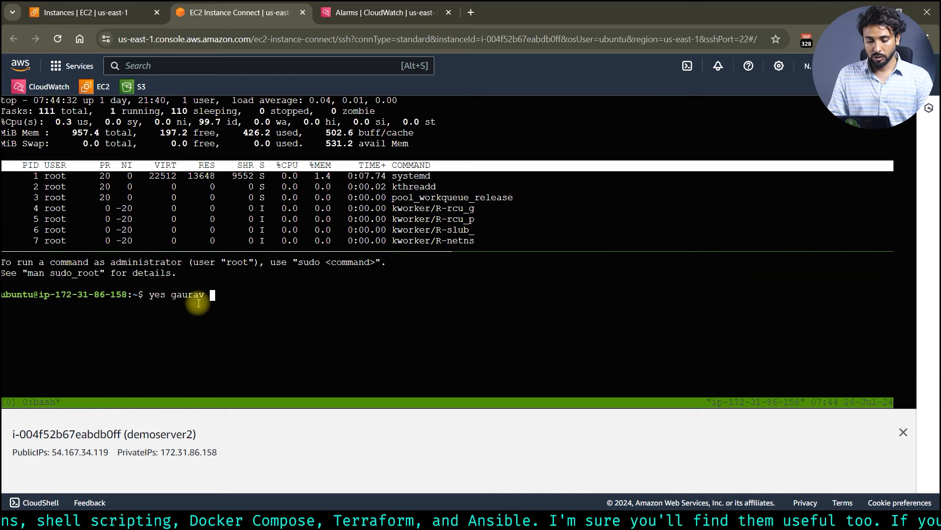
{"action": "type", "text": "> /dev/"}
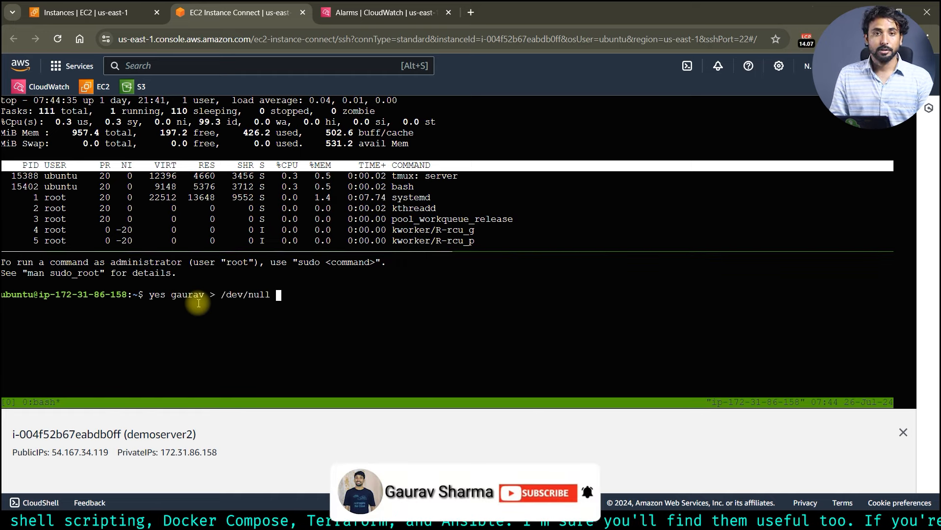
{"action": "type", "text": "null"}
{"action": "key", "text": "Return"}
{"action": "key", "text": "ctrl+c"}
{"action": "key", "text": "Up"}
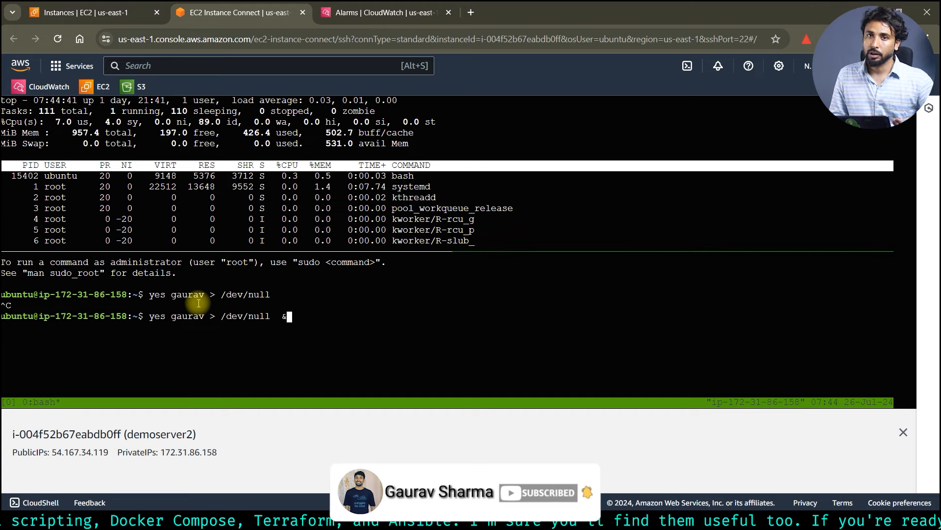
{"action": "type", "text": "&"}
{"action": "key", "text": "Return"}
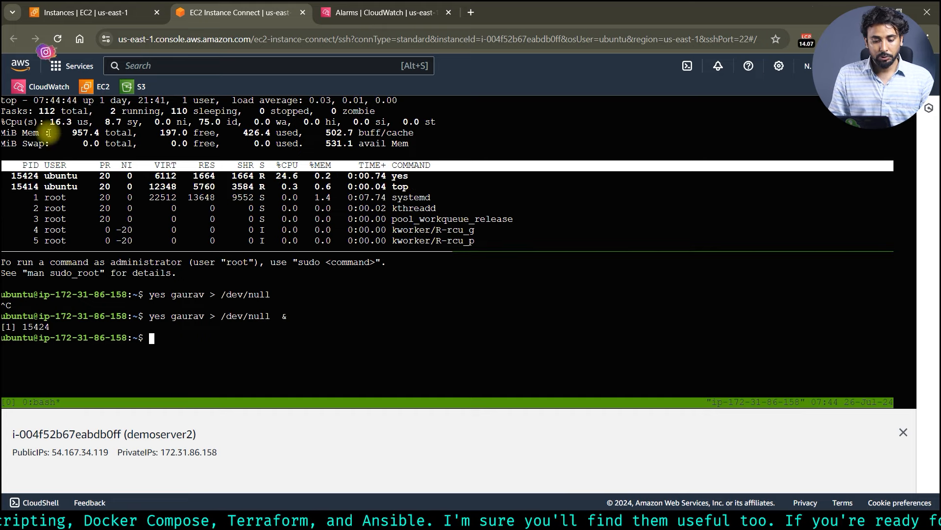
{"action": "left_click_drag", "start_coordinate": [49, 121], "coordinate": [69, 122]}
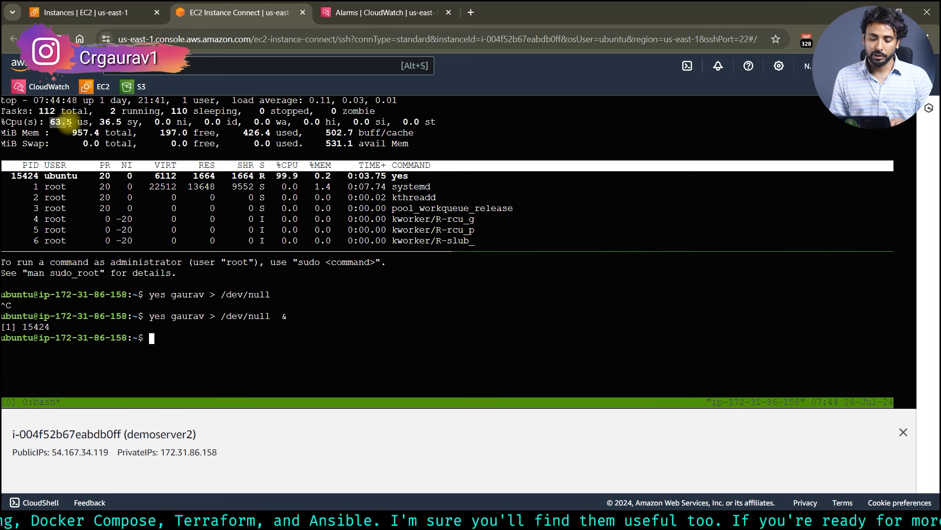
Start two more background copies of the yes command and check the CPU load in top.
{"action": "key", "text": "Up"}
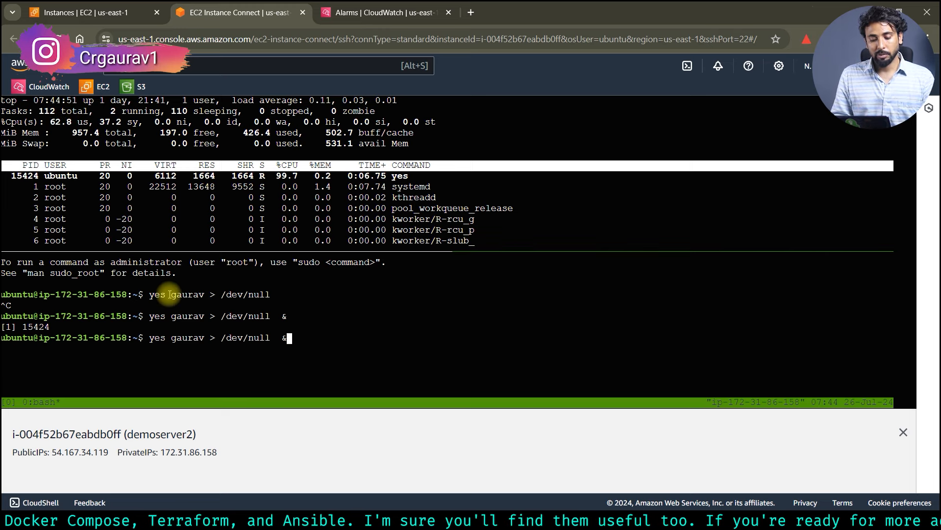
{"action": "key", "text": "Return"}
{"action": "key", "text": "Up"}
{"action": "key", "text": "Return"}
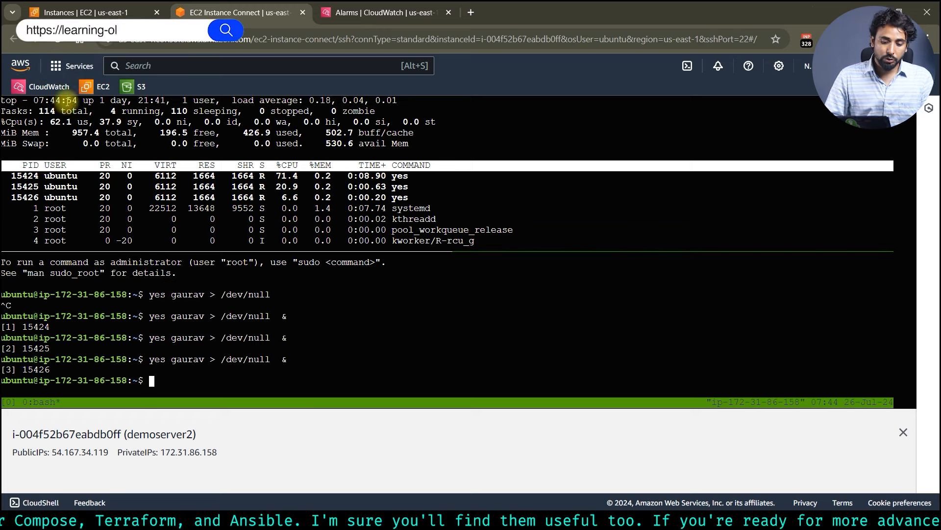
{"action": "left_click_drag", "start_coordinate": [46, 120], "coordinate": [73, 115]}
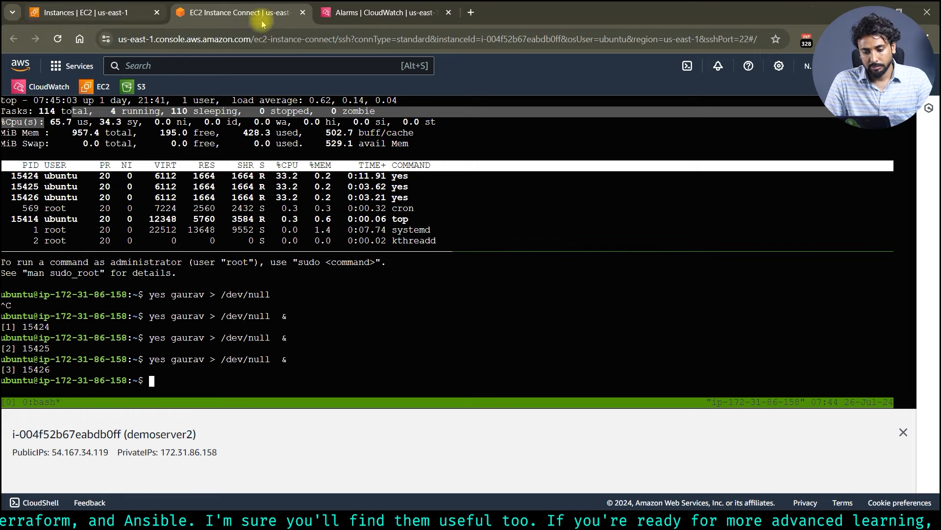
Examine demoserver2's monitoring graphs on the EC2 instances page, reload the page and recheck the CPU load in the terminal's top output.
{"action": "left_click", "coordinate": [77, 14]}
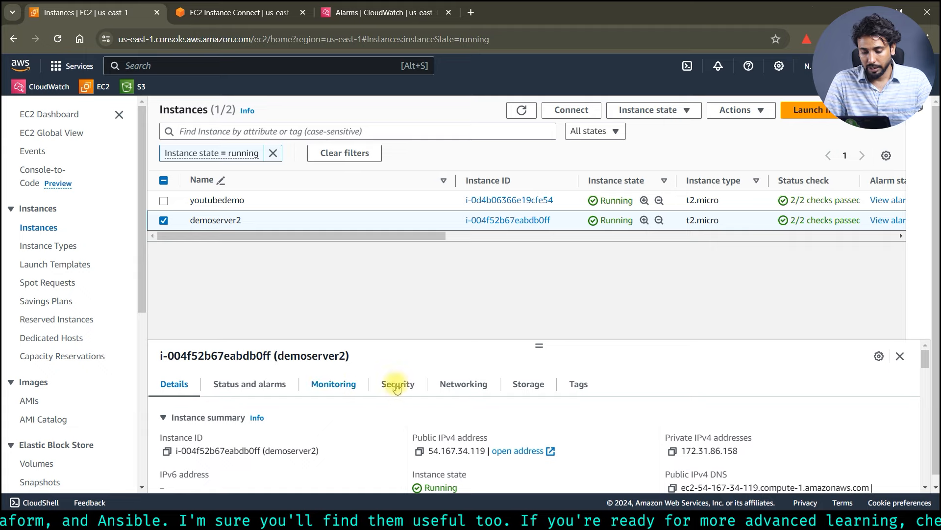
{"action": "left_click_drag", "start_coordinate": [539, 346], "coordinate": [539, 254]}
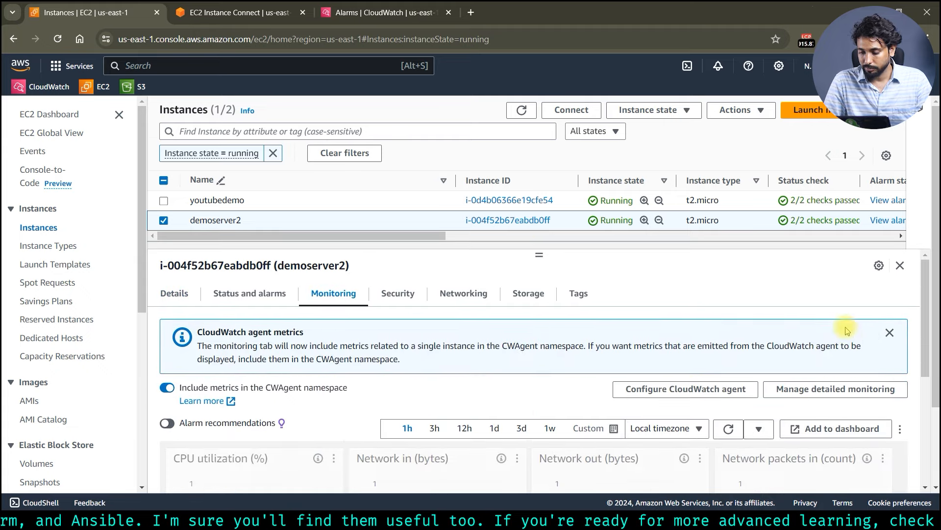
{"action": "scroll", "coordinate": [914, 374], "scroll_direction": "down", "scroll_amount": 5}
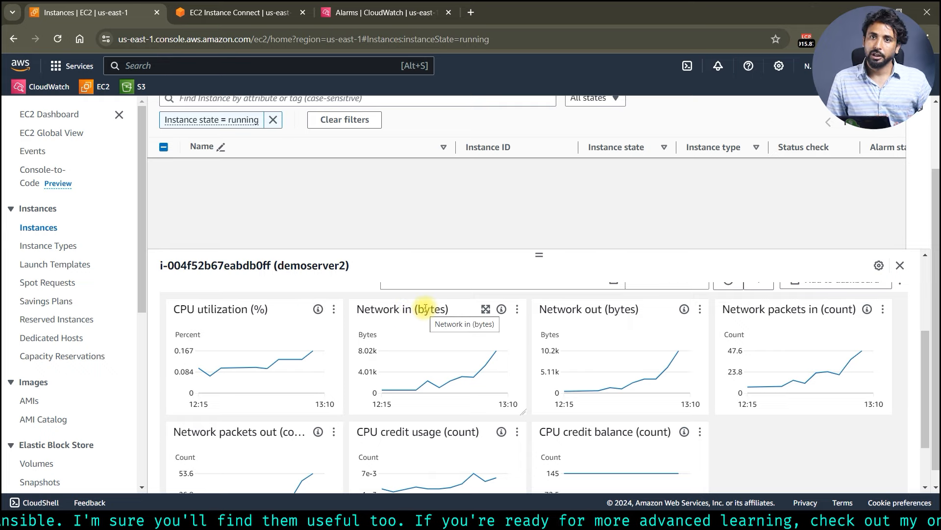
{"action": "scroll", "coordinate": [427, 343], "scroll_direction": "up", "scroll_amount": 5}
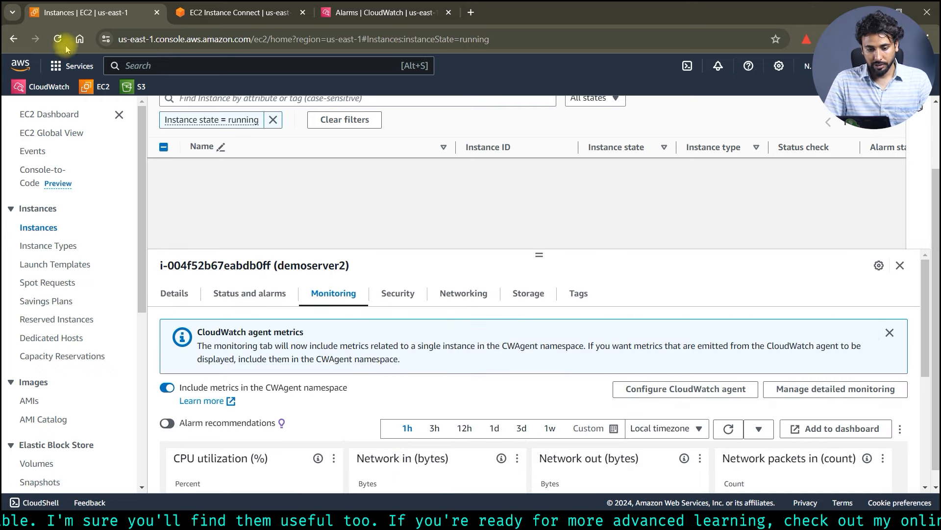
{"action": "left_click", "coordinate": [58, 39]}
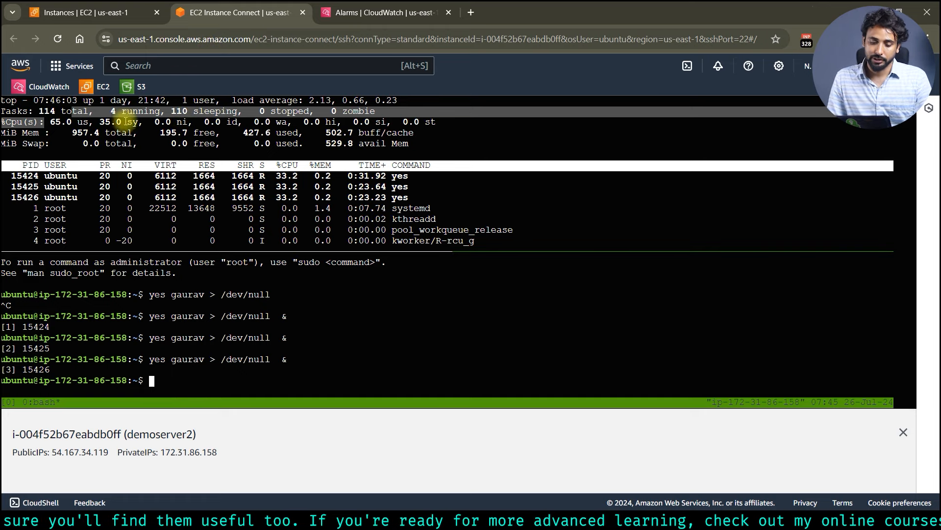
{"action": "left_click_drag", "start_coordinate": [56, 122], "coordinate": [91, 121]}
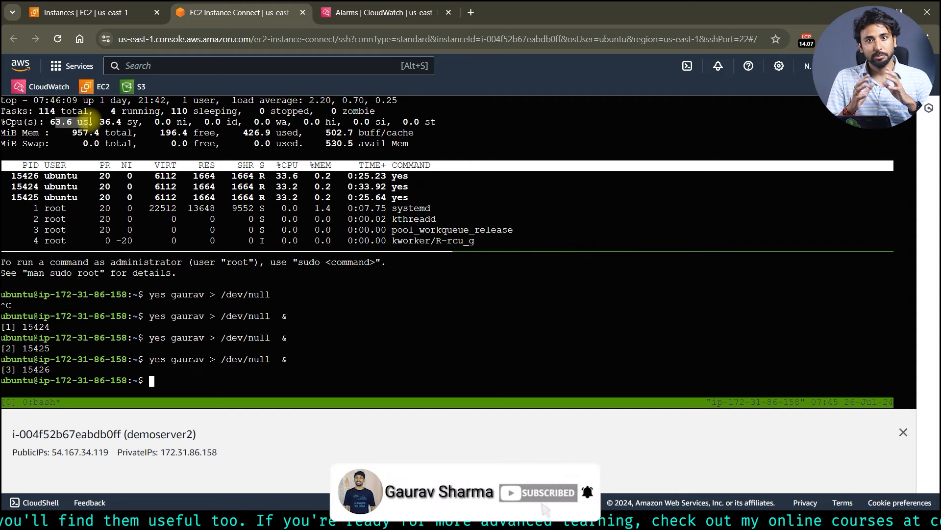
Reload the CloudWatch alarms list and check the Alert Cpu alarm's state.
{"action": "left_click", "coordinate": [365, 16]}
{"action": "left_click", "coordinate": [58, 39]}
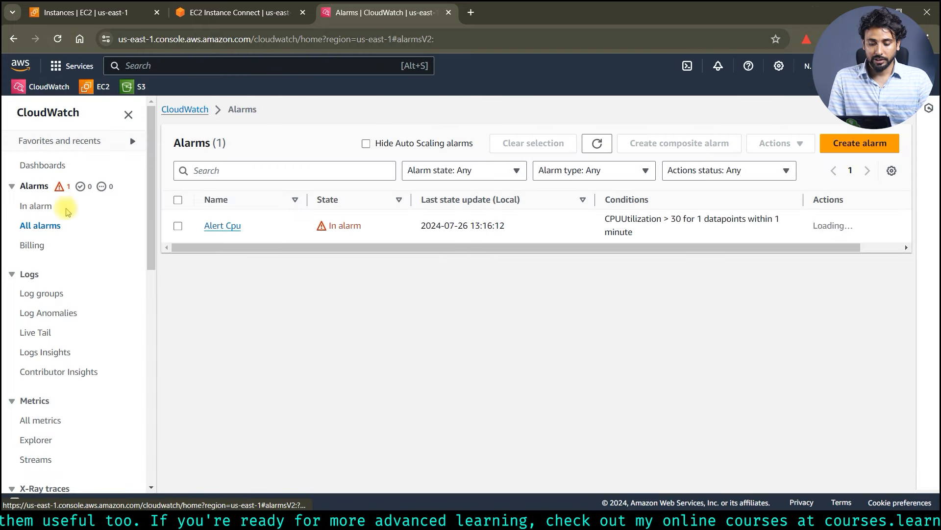
{"action": "left_click_drag", "start_coordinate": [204, 226], "coordinate": [247, 226]}
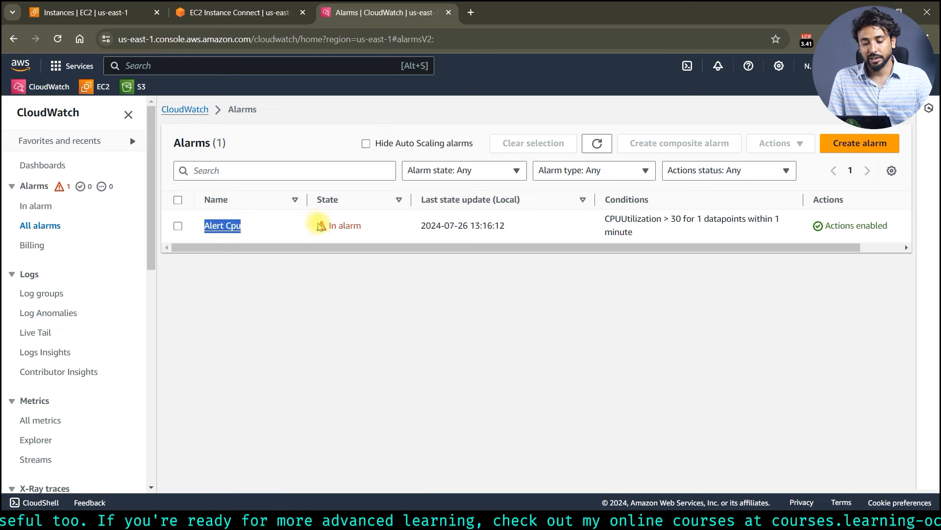
{"action": "left_click_drag", "start_coordinate": [327, 226], "coordinate": [370, 228]}
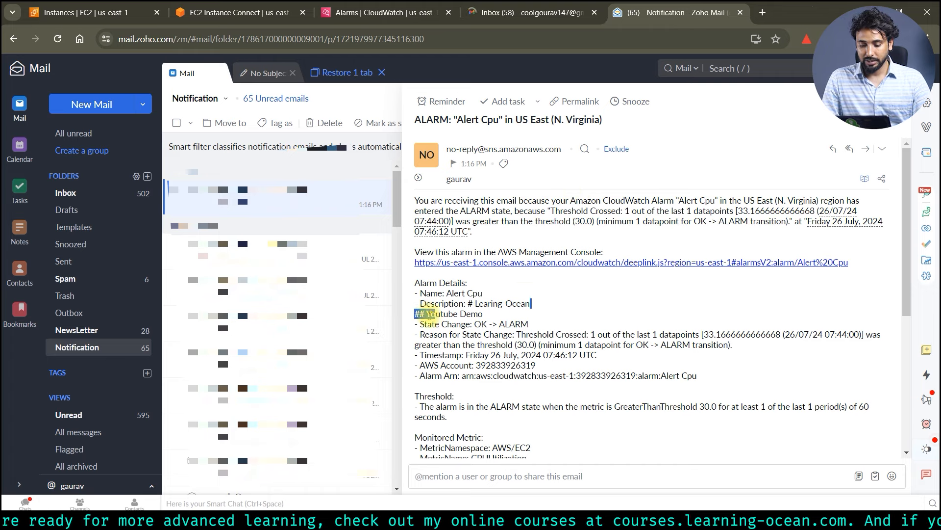
Read the Alert Cpu alarm notification e-mail in Zoho Mail, then open and review the same notification in Gmail.
{"action": "left_click_drag", "start_coordinate": [429, 314], "coordinate": [414, 308]}
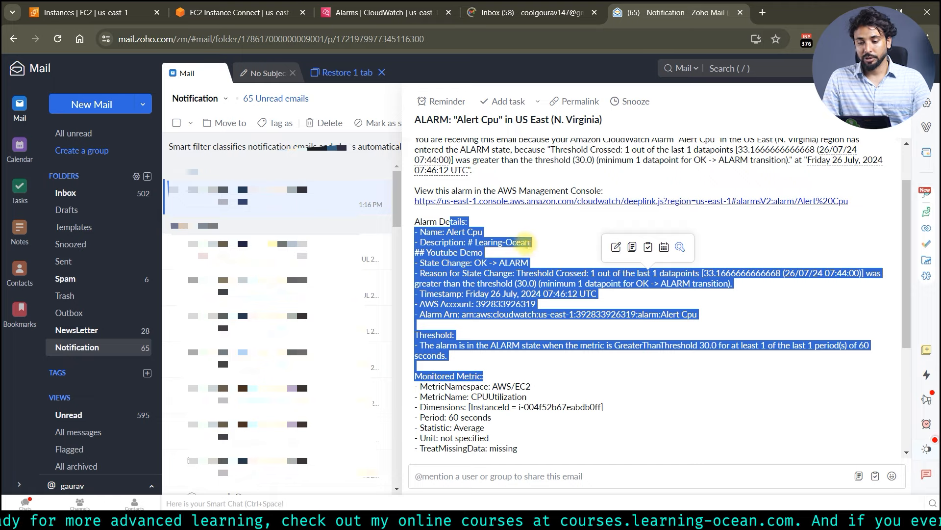
{"action": "left_click", "coordinate": [511, 15]}
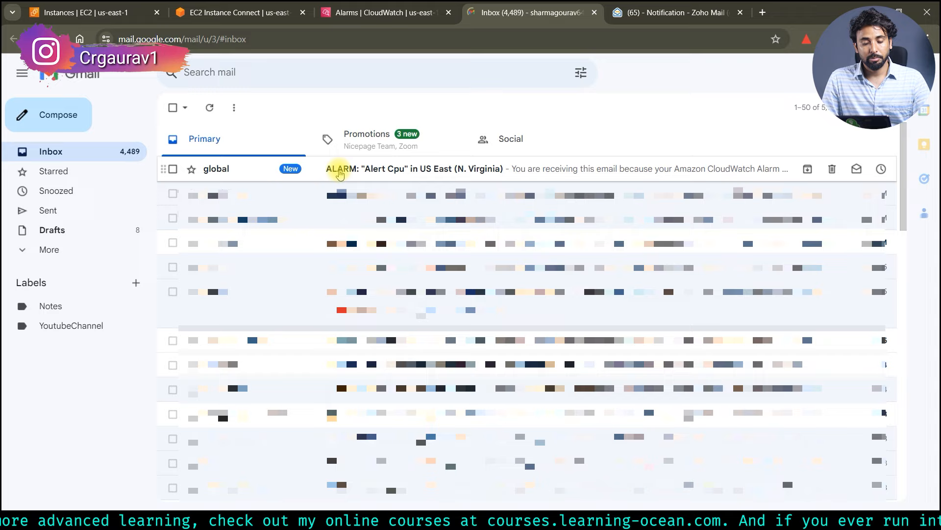
{"action": "left_click", "coordinate": [340, 172]}
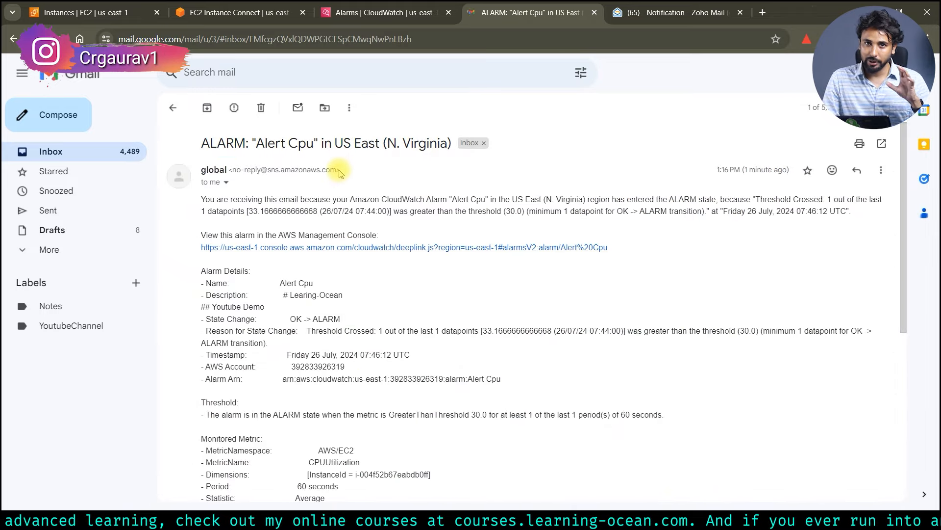
{"action": "left_click_drag", "start_coordinate": [274, 199], "coordinate": [312, 353]}
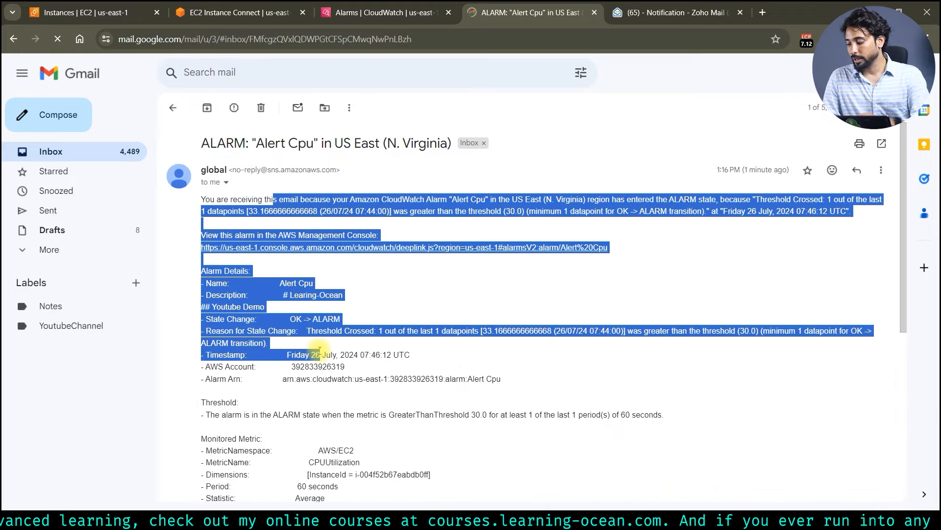
{"action": "left_click", "coordinate": [319, 351]}
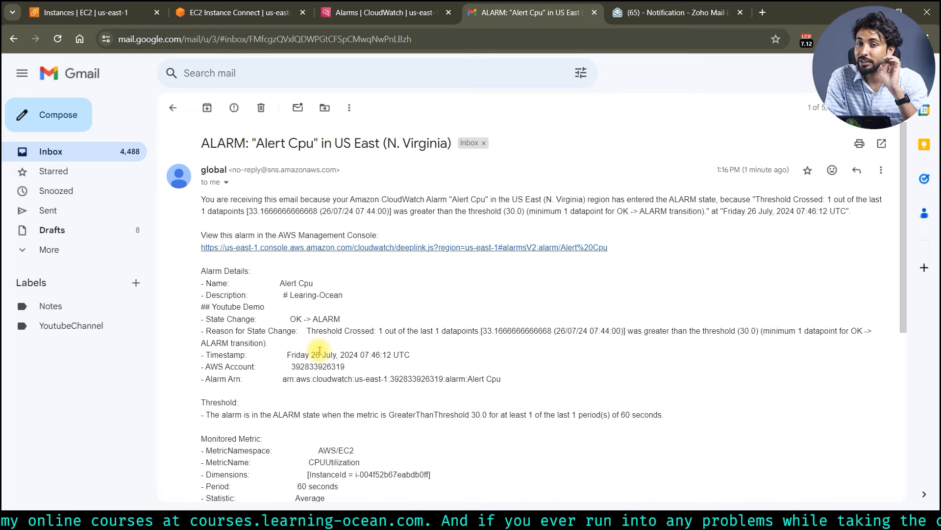
Check demoserver2's terminal session for the reboot message and reload the EC2 Instance Connect page to reconnect.
{"action": "left_click", "coordinate": [79, 12]}
{"action": "left_click", "coordinate": [218, 17]}
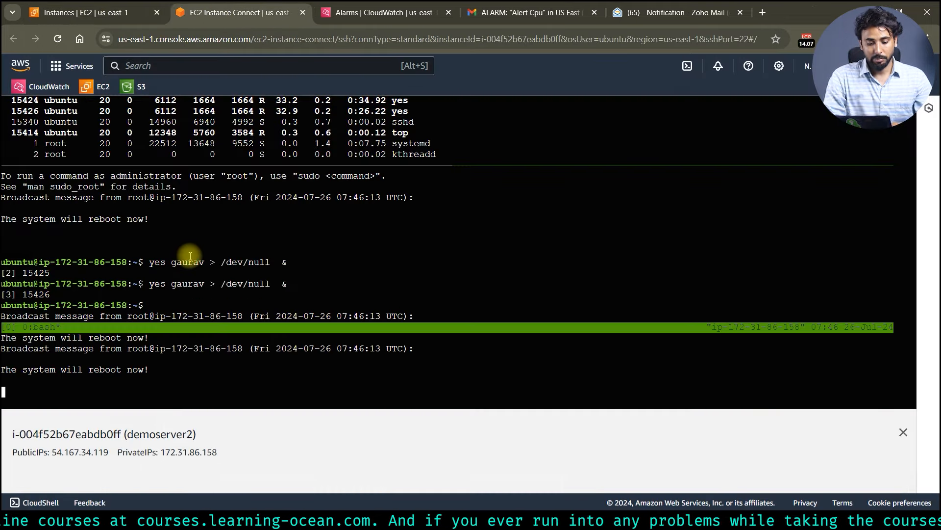
{"action": "left_click_drag", "start_coordinate": [166, 371], "coordinate": [4, 371]}
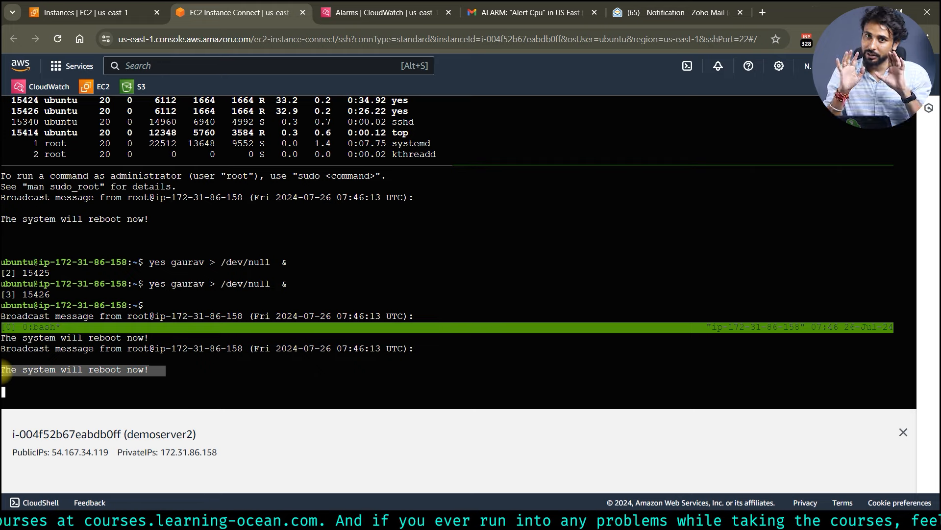
{"action": "left_click", "coordinate": [58, 39]}
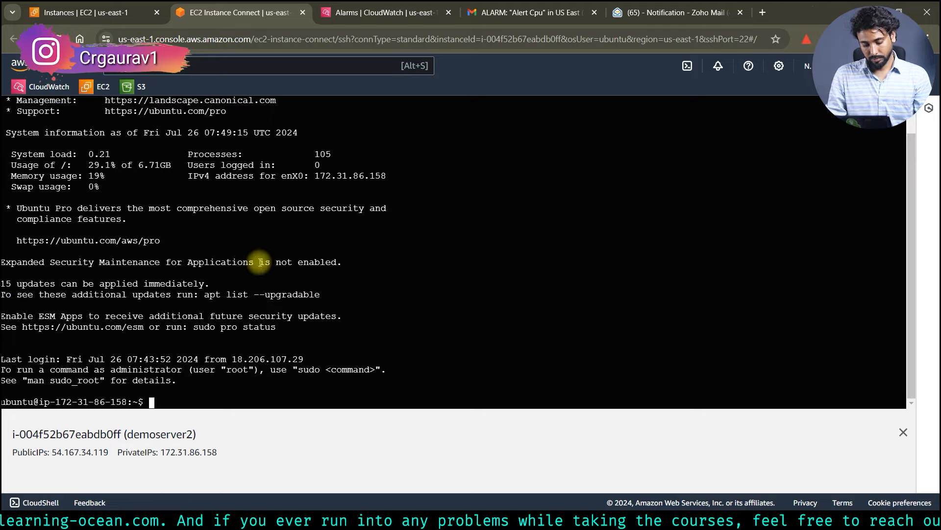
Run the uptime command on demoserver2 to check how long the server has been up.
{"action": "type", "text": "uptime"}
{"action": "key", "text": "Return"}
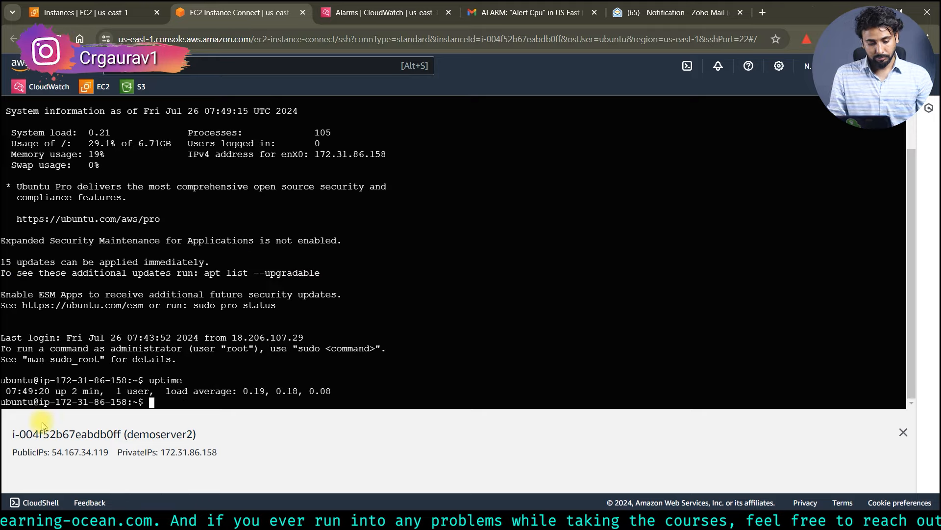
{"action": "left_click_drag", "start_coordinate": [116, 380], "coordinate": [187, 413]}
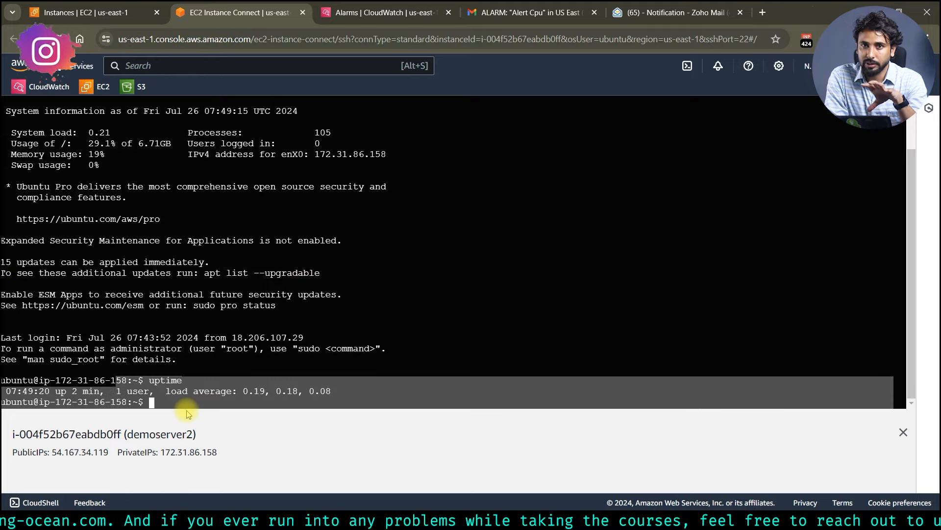
Check the Alert Cpu alarm's state in CloudWatch, then run top in demoserver2's terminal and review the running processes.
{"action": "left_click", "coordinate": [397, 10]}
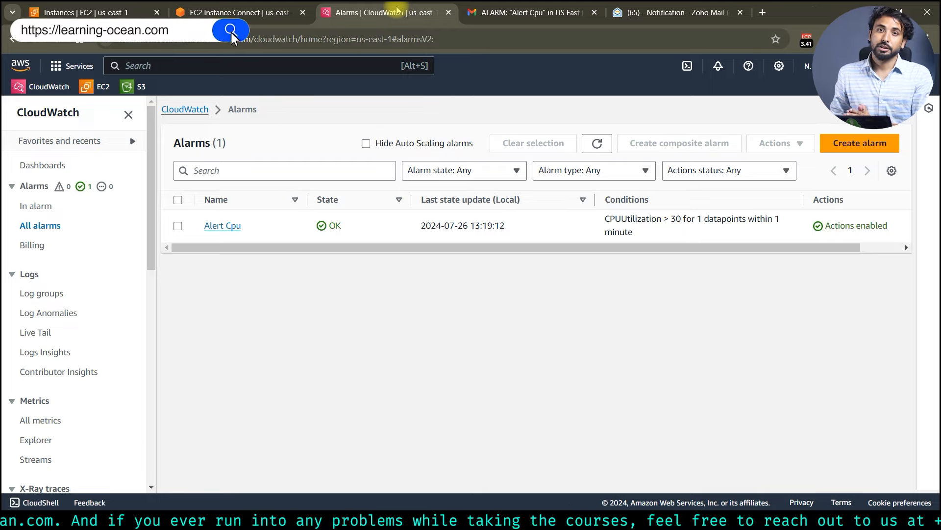
{"action": "left_click", "coordinate": [83, 15]}
{"action": "left_click", "coordinate": [184, 15]}
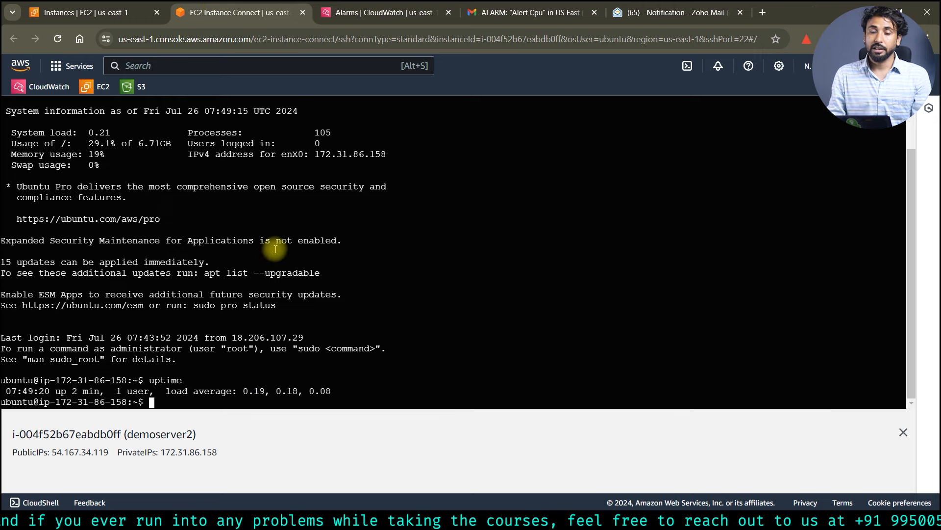
{"action": "type", "text": "top"}
{"action": "key", "text": "Return"}
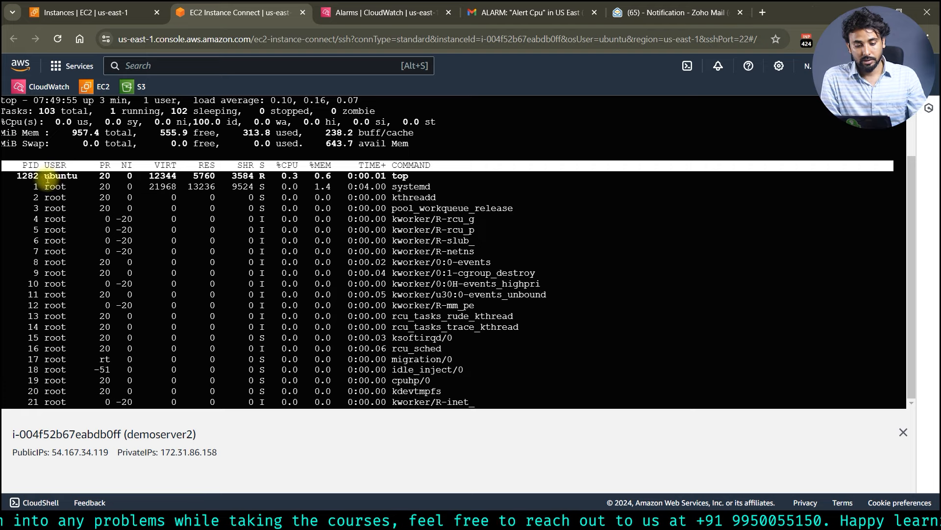
{"action": "left_click_drag", "start_coordinate": [43, 176], "coordinate": [550, 324]}
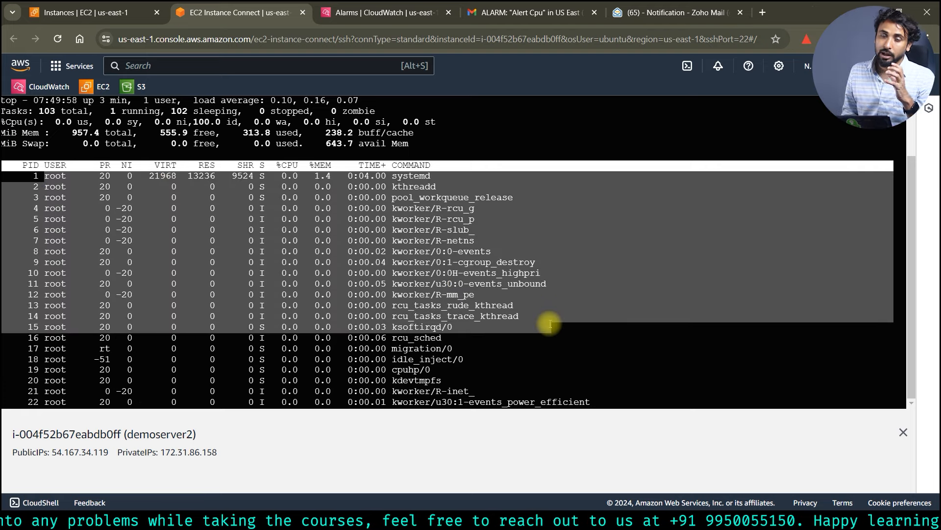